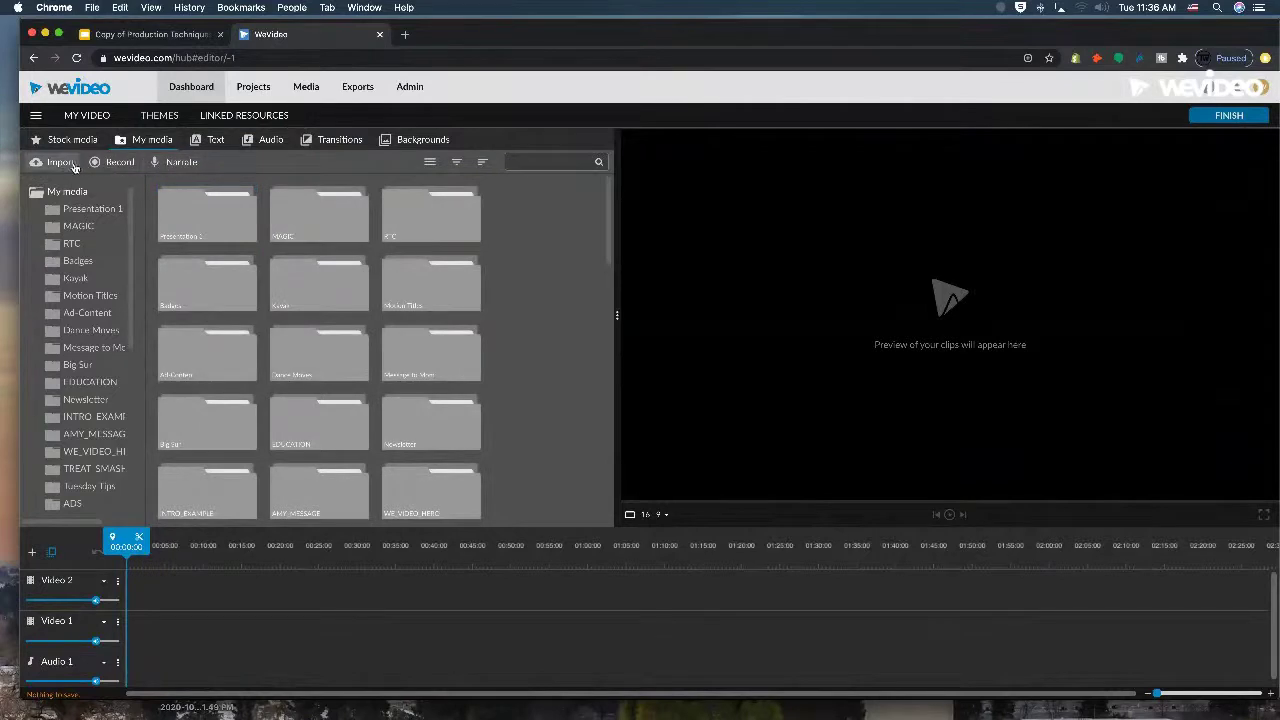
Open the Presentation 1 folder in the media library and widen the media area to show all its slides
{"action": "left_click", "coordinate": [62, 163]}
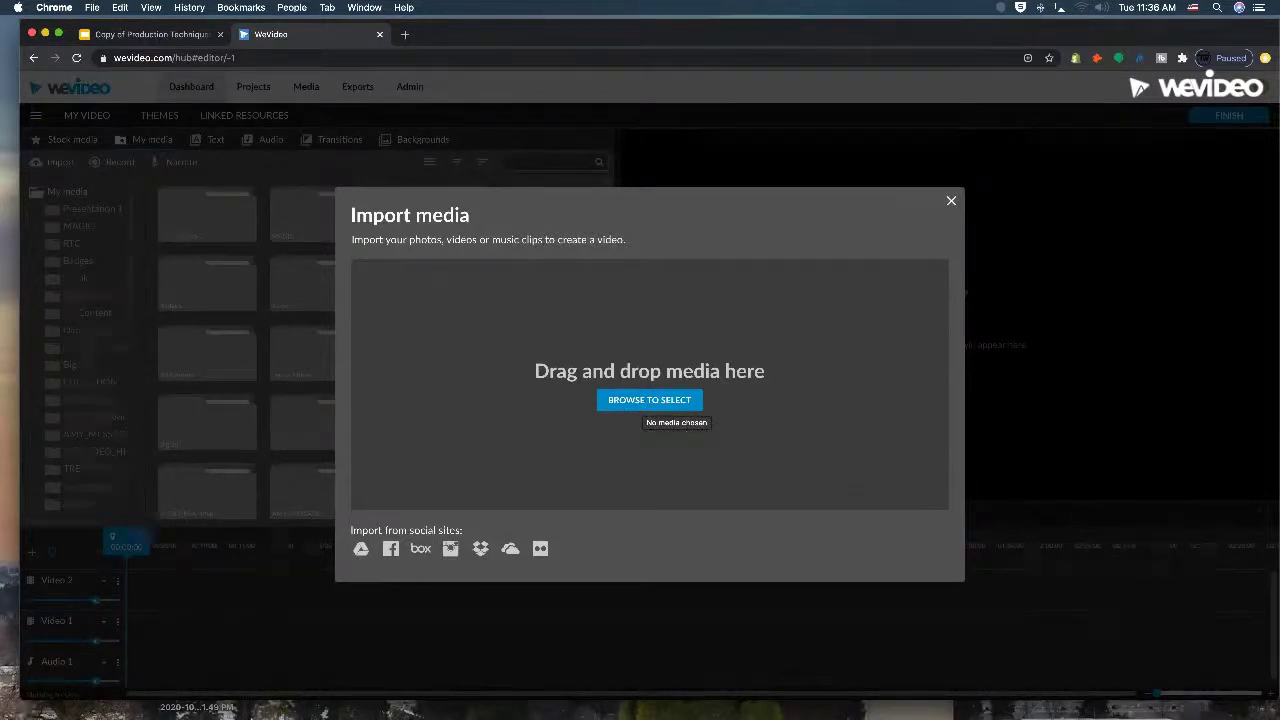
{"action": "left_click", "coordinate": [951, 203]}
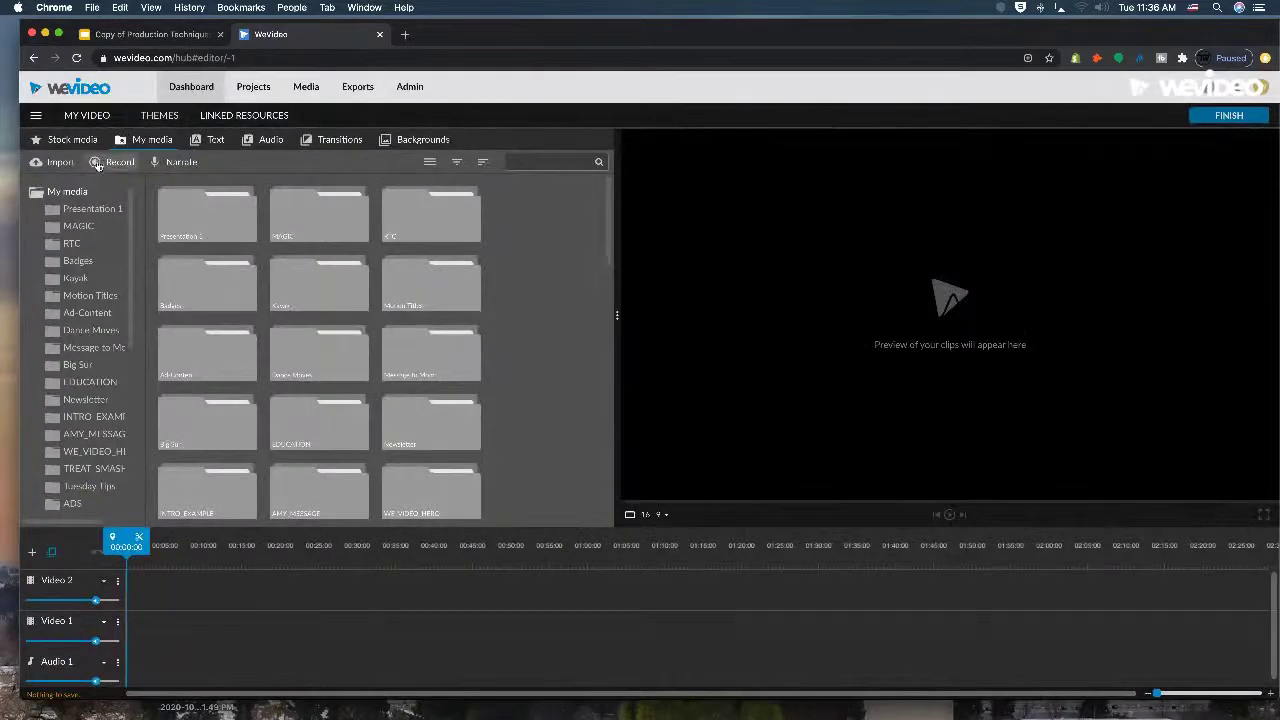
{"action": "double_click", "coordinate": [181, 209]}
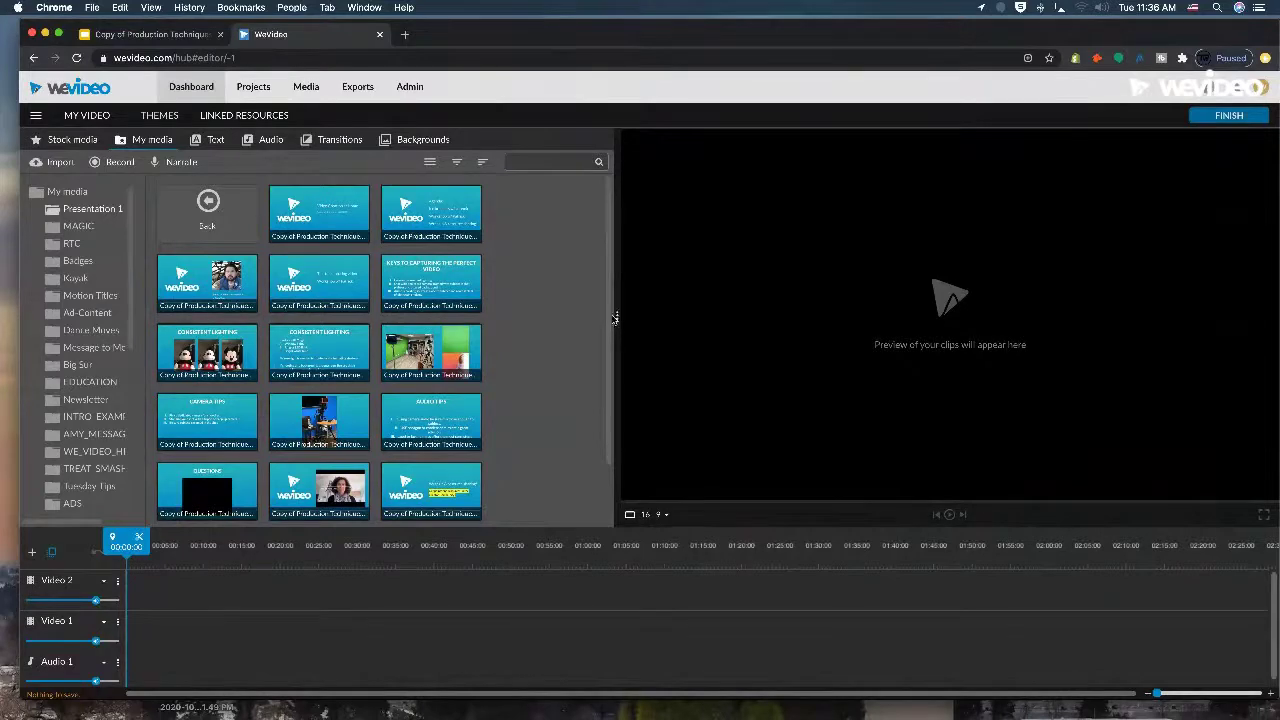
{"action": "left_click_drag", "start_coordinate": [618, 316], "coordinate": [712, 265]}
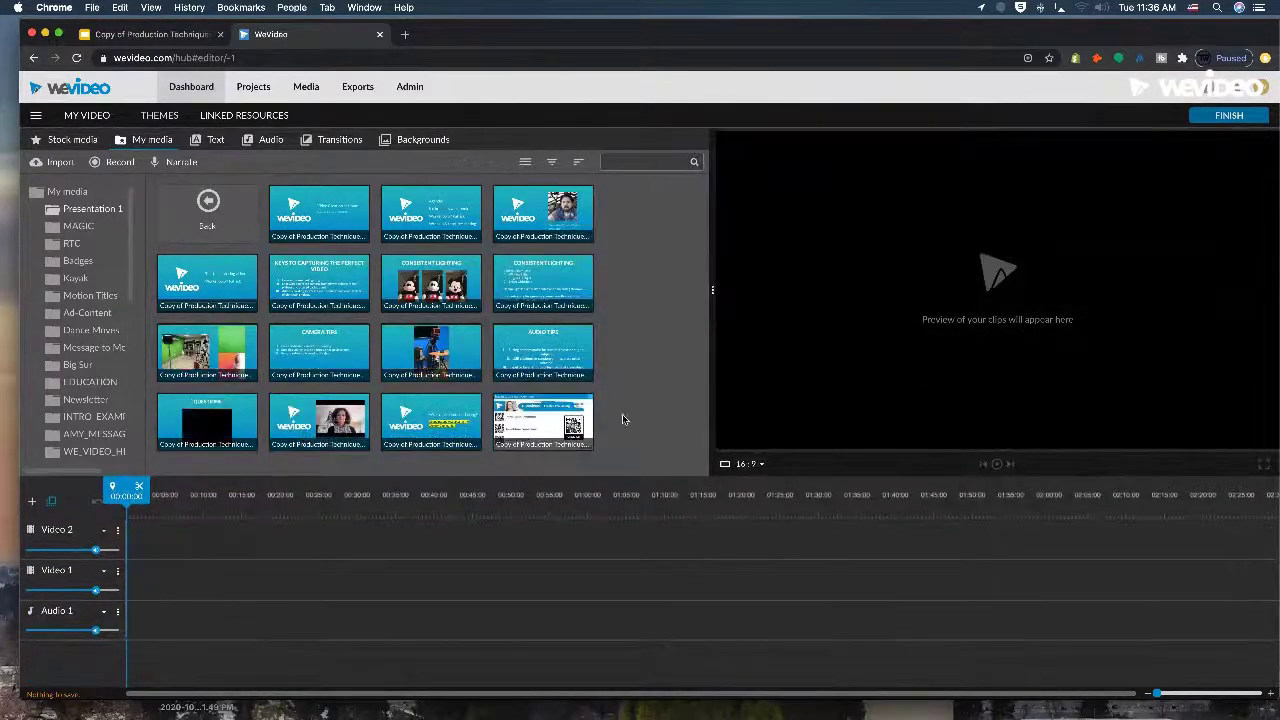
Add all the Presentation 1 slides to the Video 1 track at 7 seconds each, with the Ken Burns animation disabled
{"action": "left_click_drag", "start_coordinate": [640, 431], "coordinate": [165, 550]}
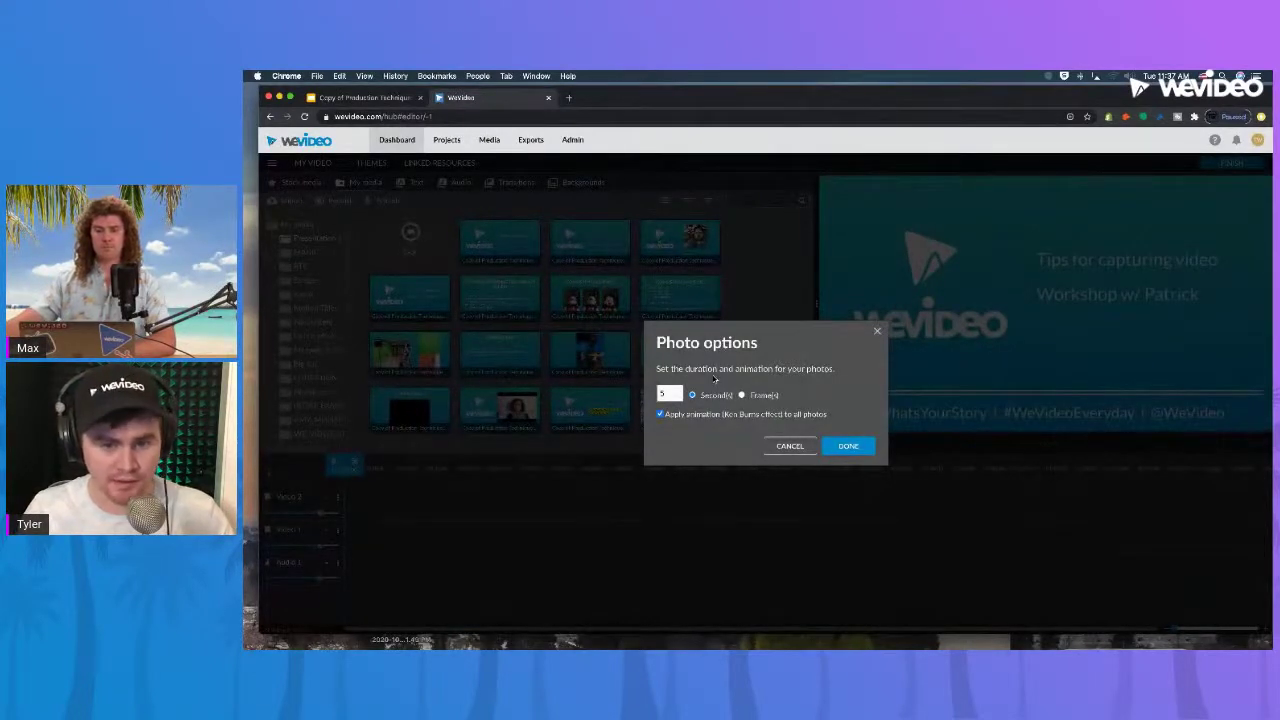
{"action": "left_click", "coordinate": [660, 415]}
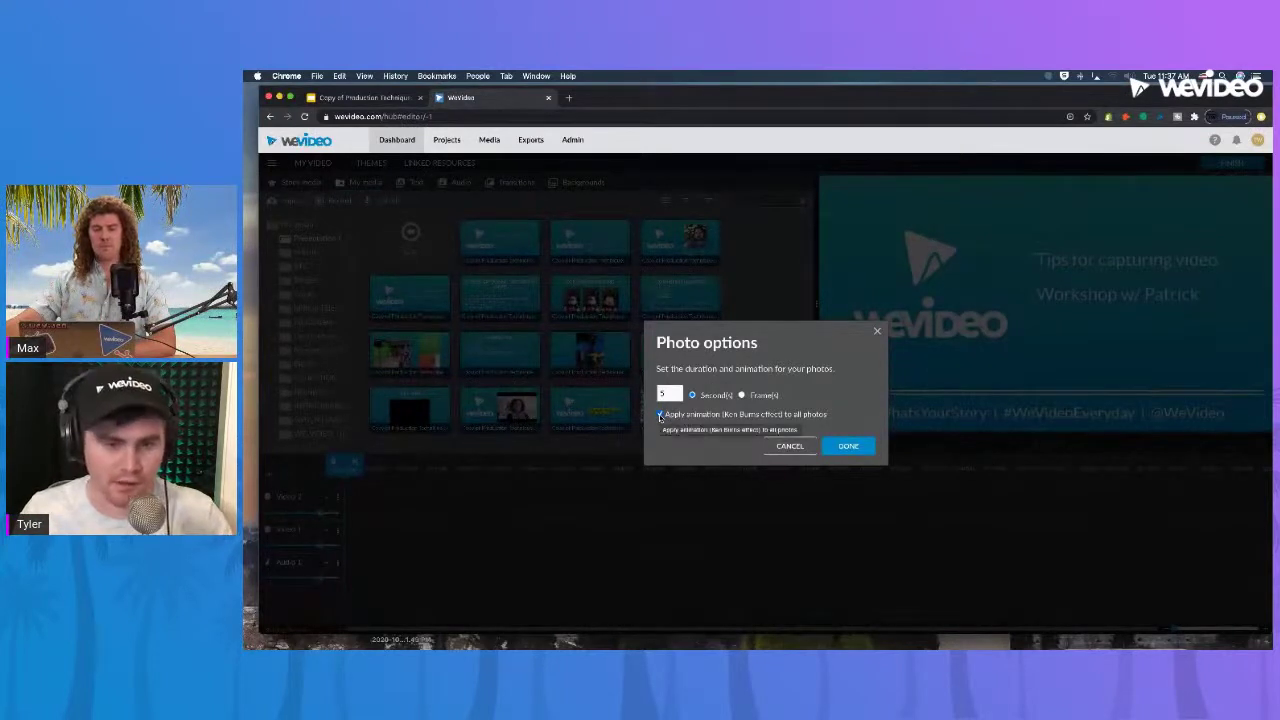
{"action": "left_click", "coordinate": [660, 416]}
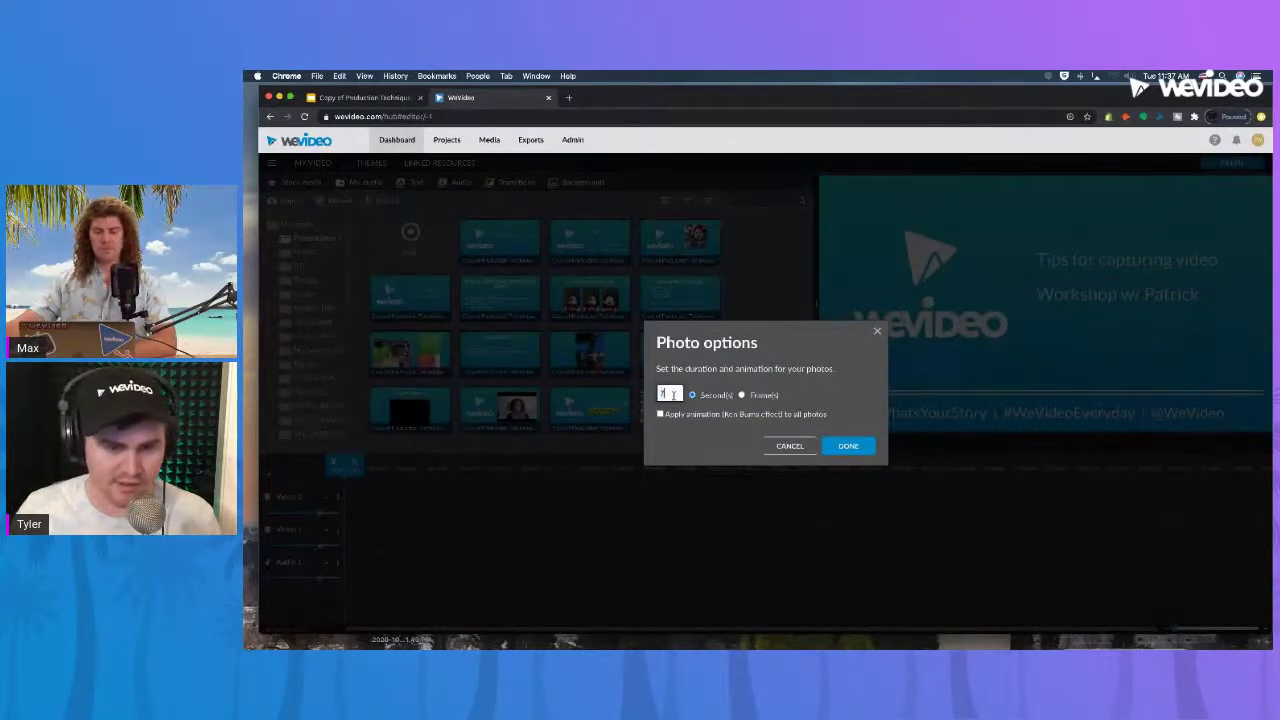
{"action": "left_click", "coordinate": [846, 446]}
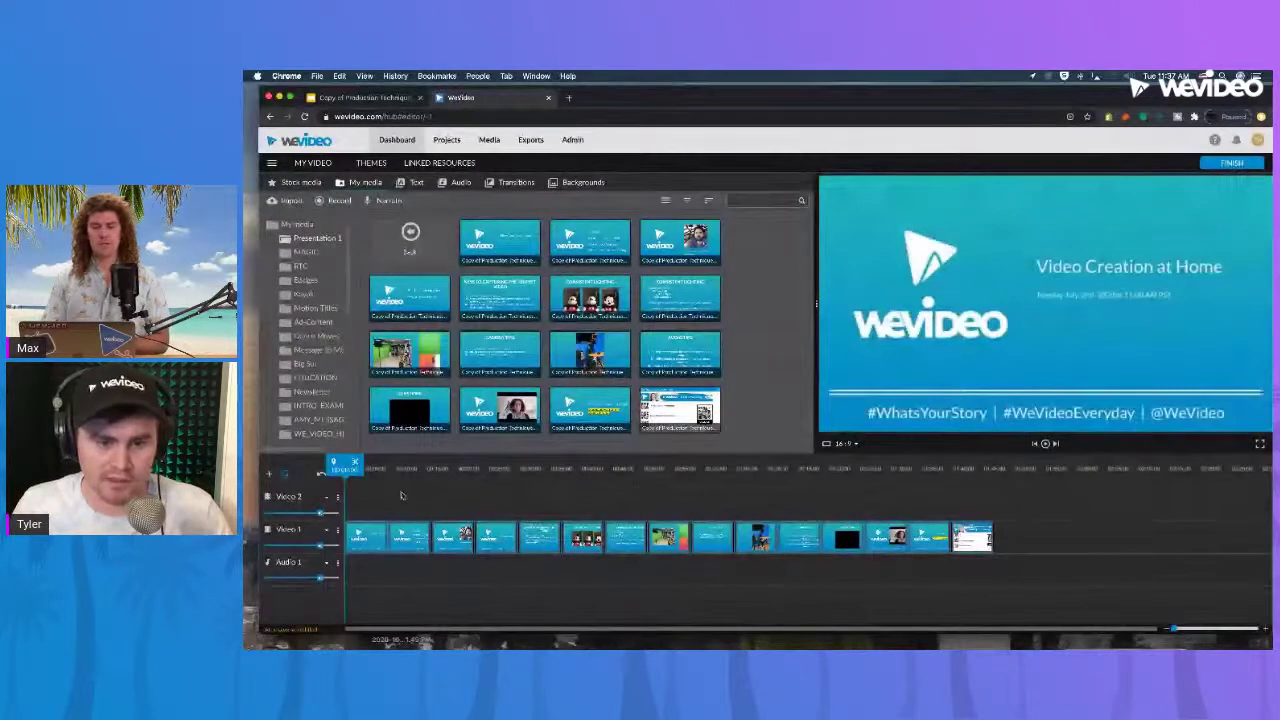
Scrub through the first five slides on the timeline to preview their order
{"action": "left_click_drag", "start_coordinate": [356, 472], "coordinate": [410, 472]}
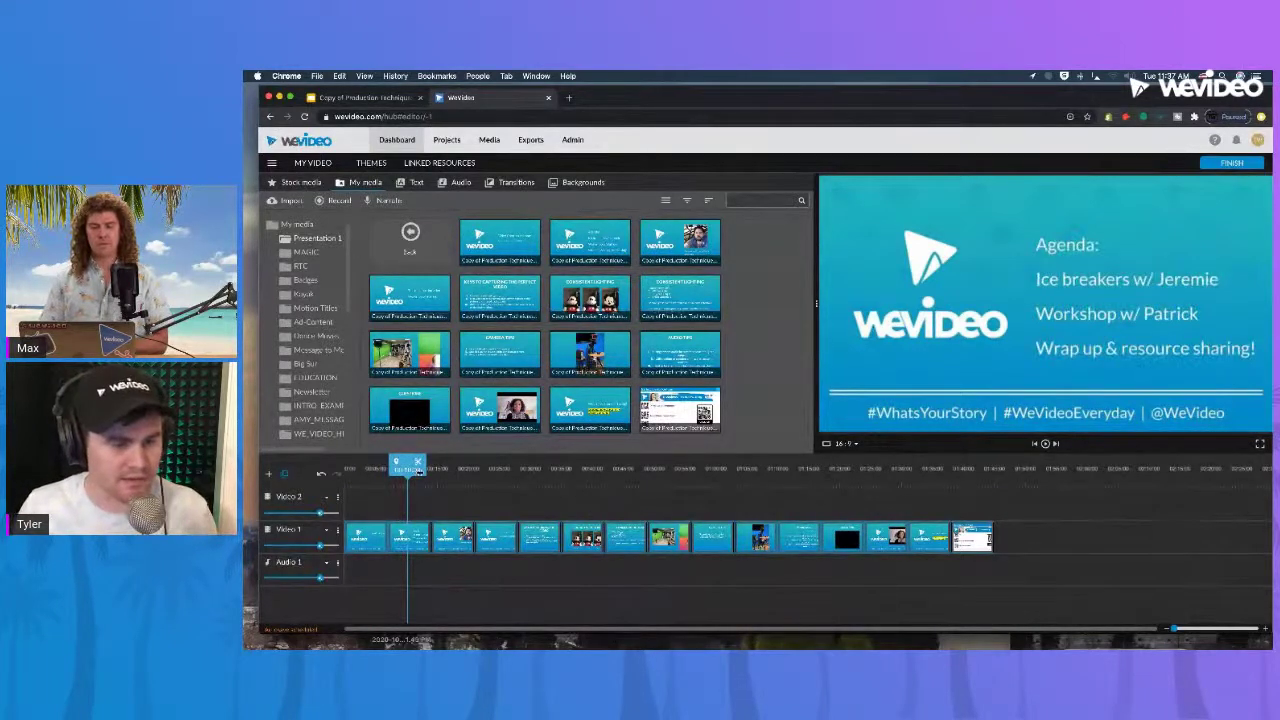
{"action": "left_click", "coordinate": [459, 470]}
{"action": "left_click", "coordinate": [496, 474]}
{"action": "left_click", "coordinate": [551, 474]}
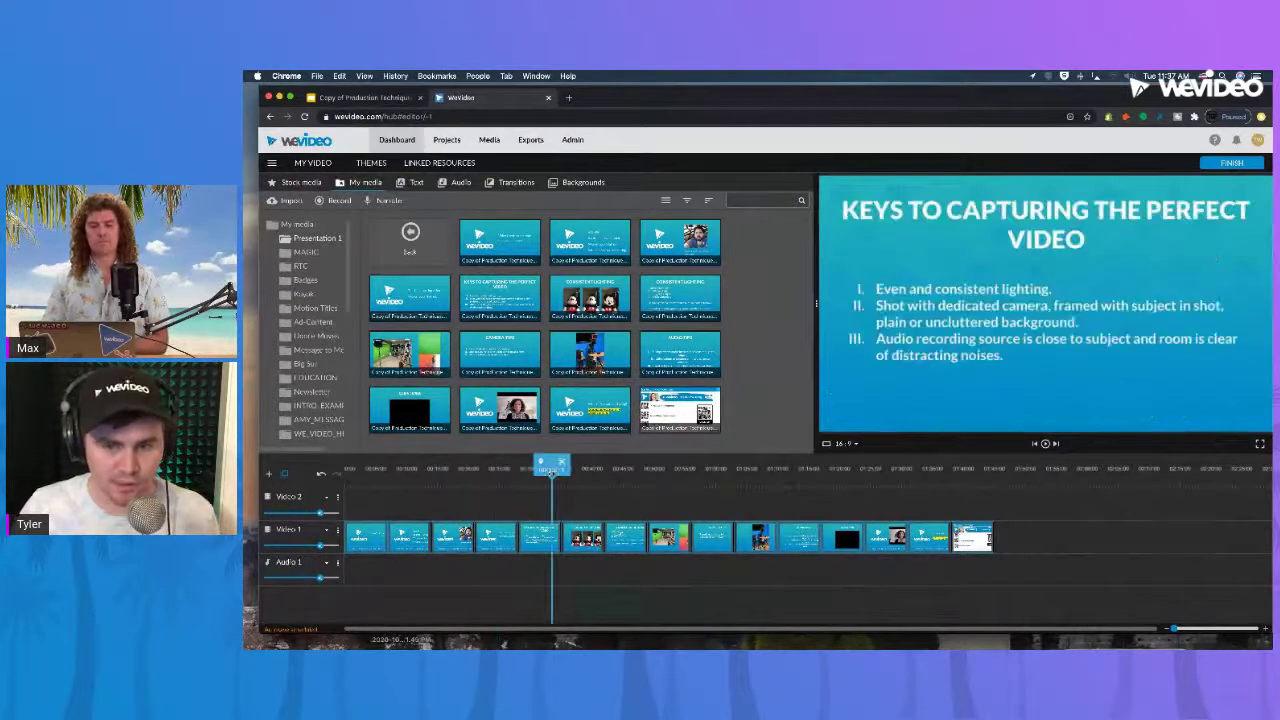
Shift the clips following the three-photo Consistent Lighting slide later and extend that slide to about 10 seconds to fill the gap
{"action": "left_click_drag", "start_coordinate": [1022, 505], "coordinate": [638, 543]}
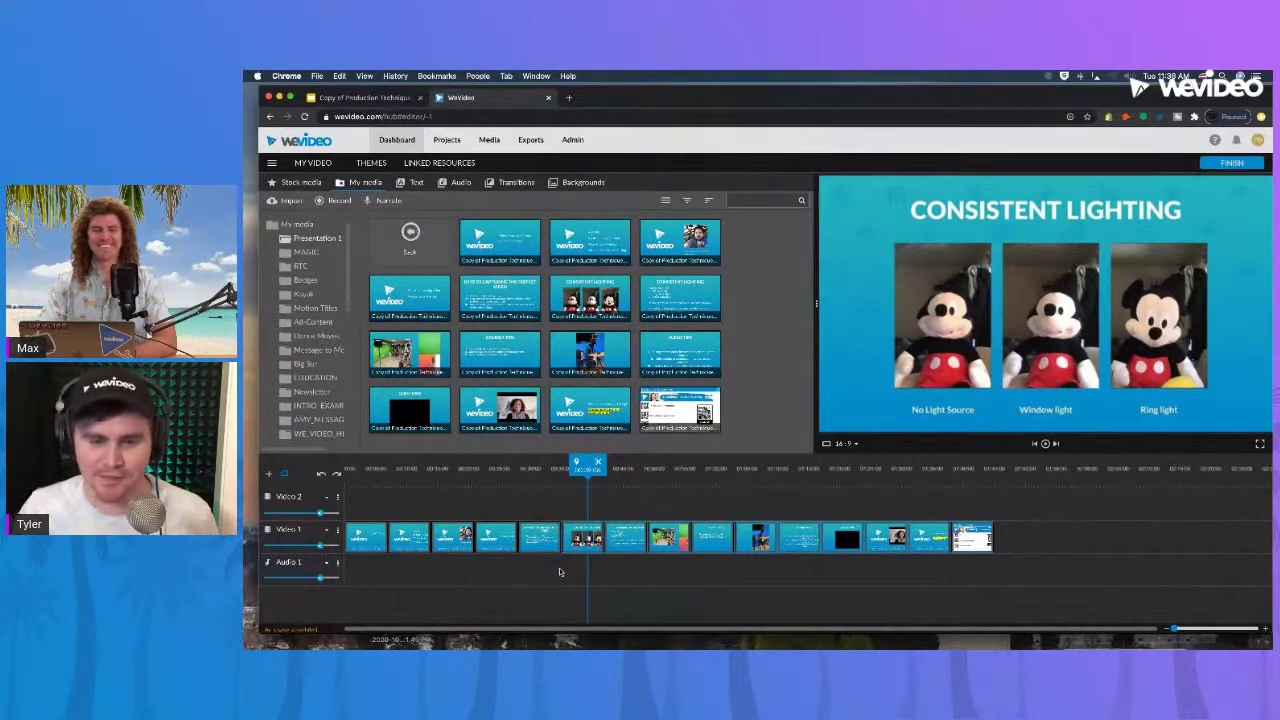
{"action": "left_click_drag", "start_coordinate": [1015, 496], "coordinate": [626, 576]}
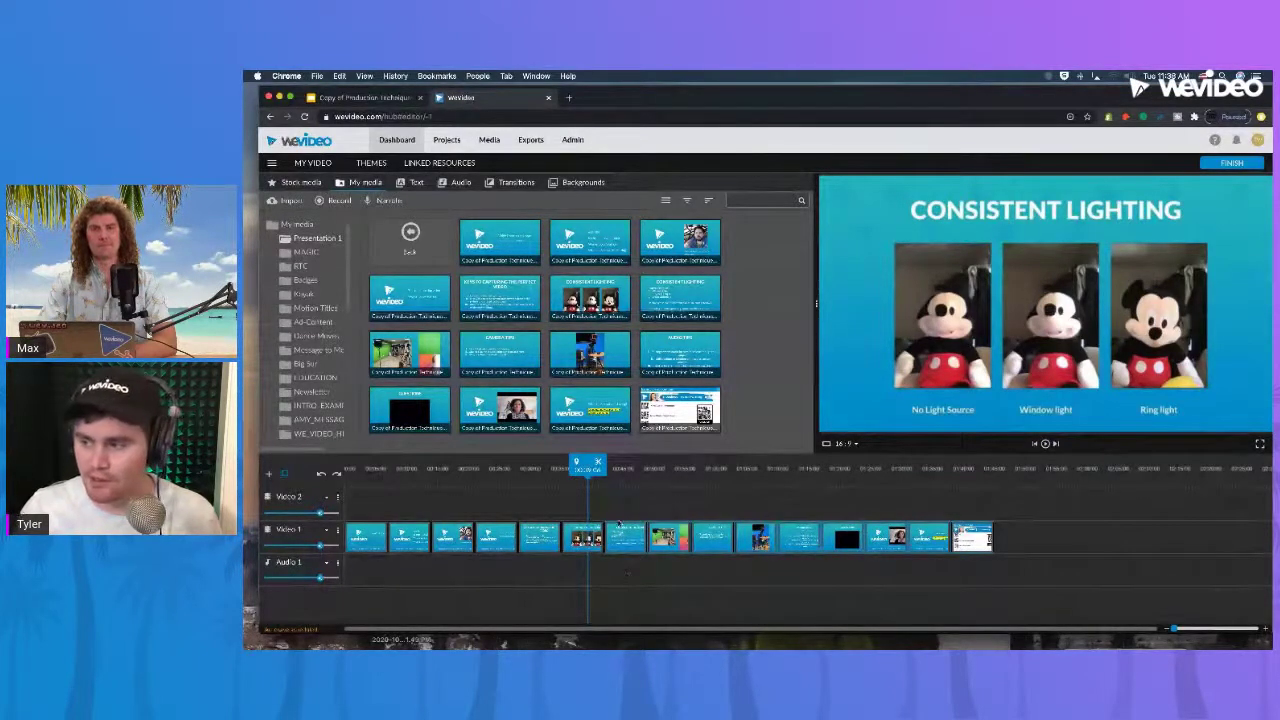
{"action": "left_click_drag", "start_coordinate": [632, 546], "coordinate": [605, 540]}
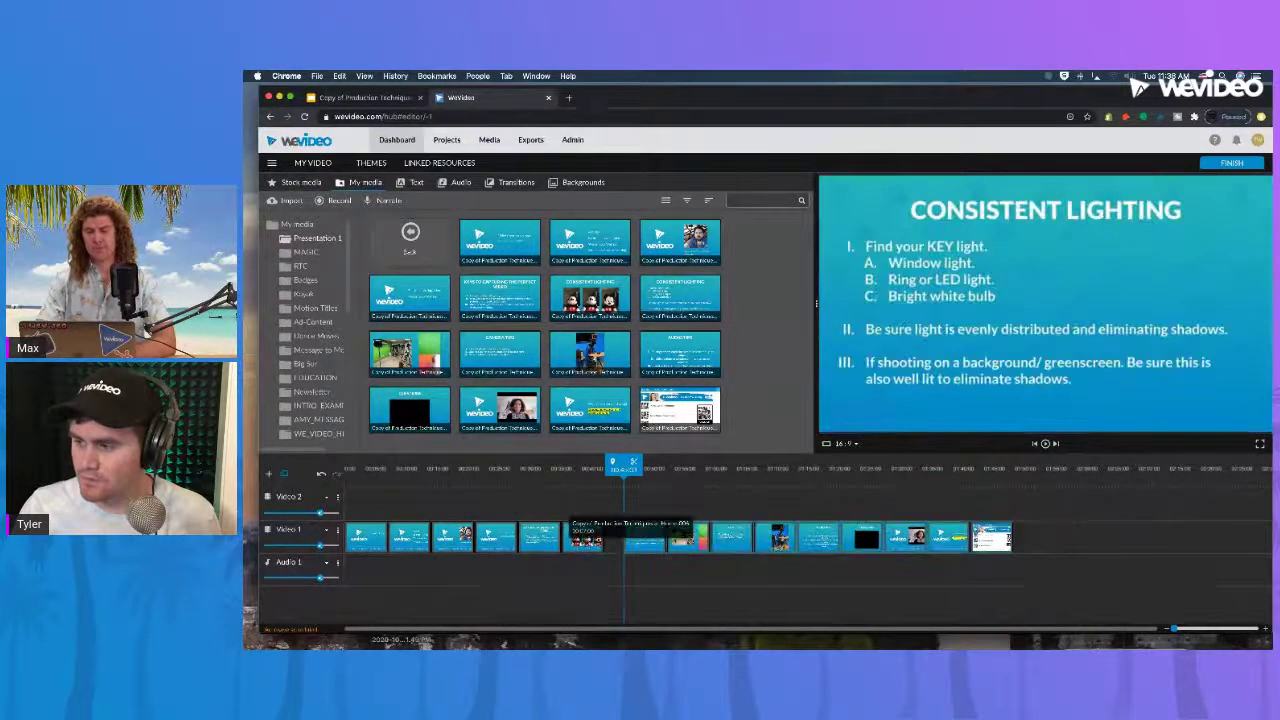
{"action": "left_click", "coordinate": [600, 537]}
{"action": "left_click", "coordinate": [623, 538]}
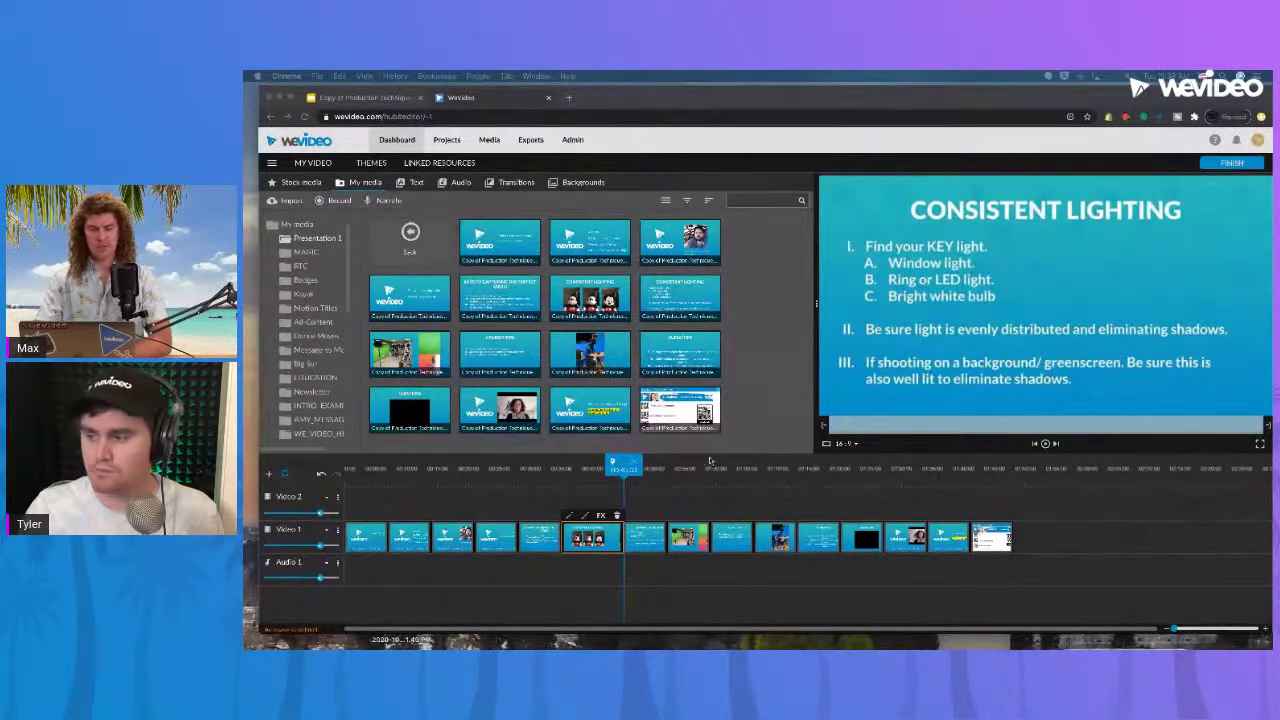
{"action": "left_click", "coordinate": [668, 496]}
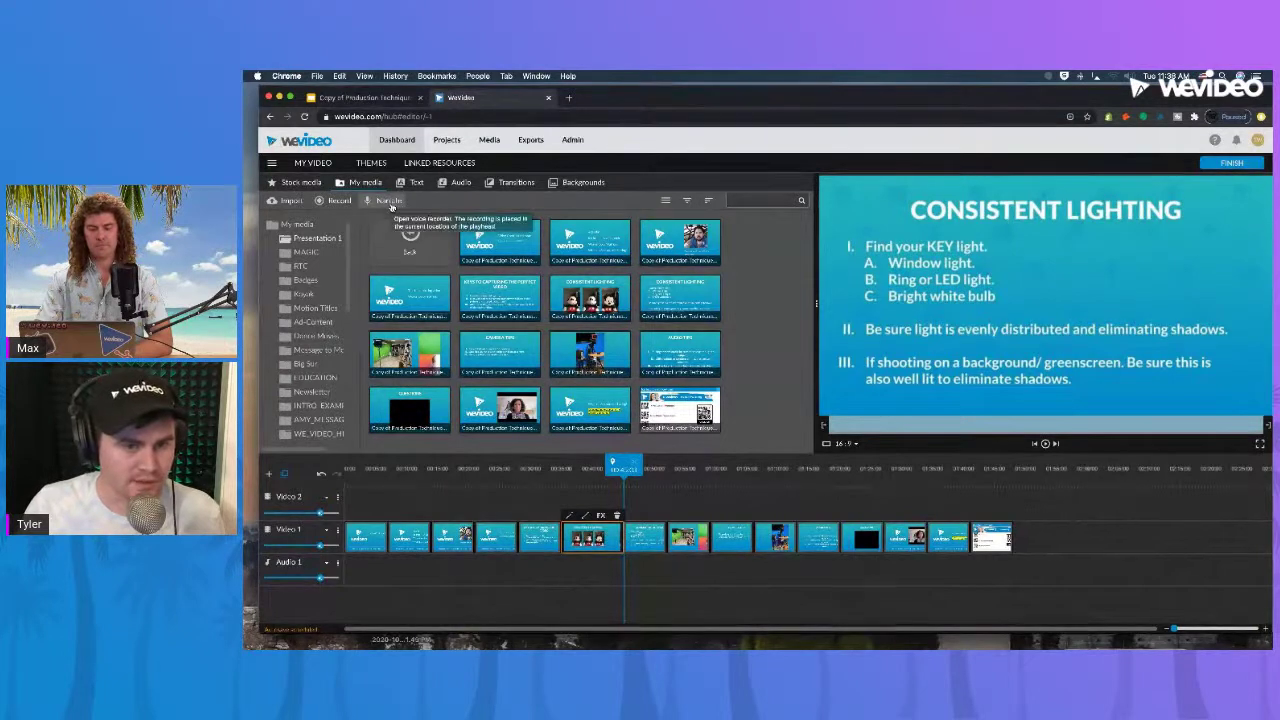
Allow microphone access, record a trial narration from the bulleted Consistent Lighting slide, and discard the take
{"action": "left_click", "coordinate": [389, 203]}
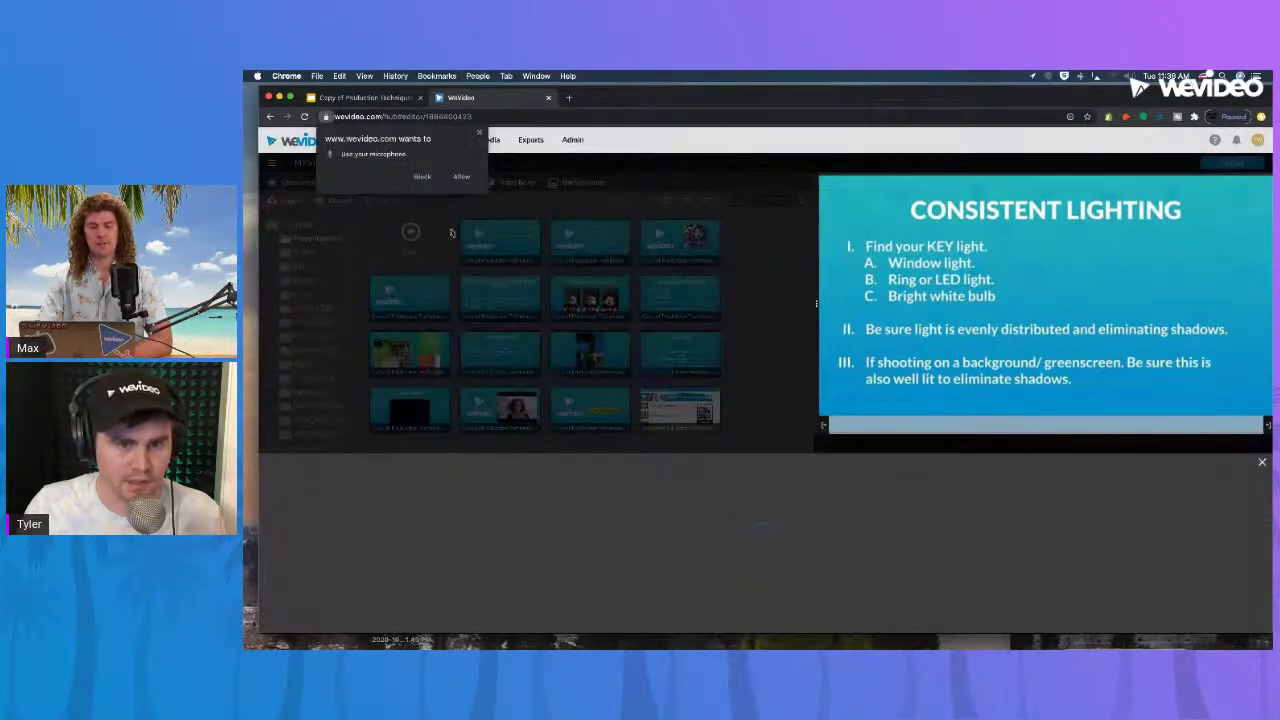
{"action": "left_click", "coordinate": [462, 179]}
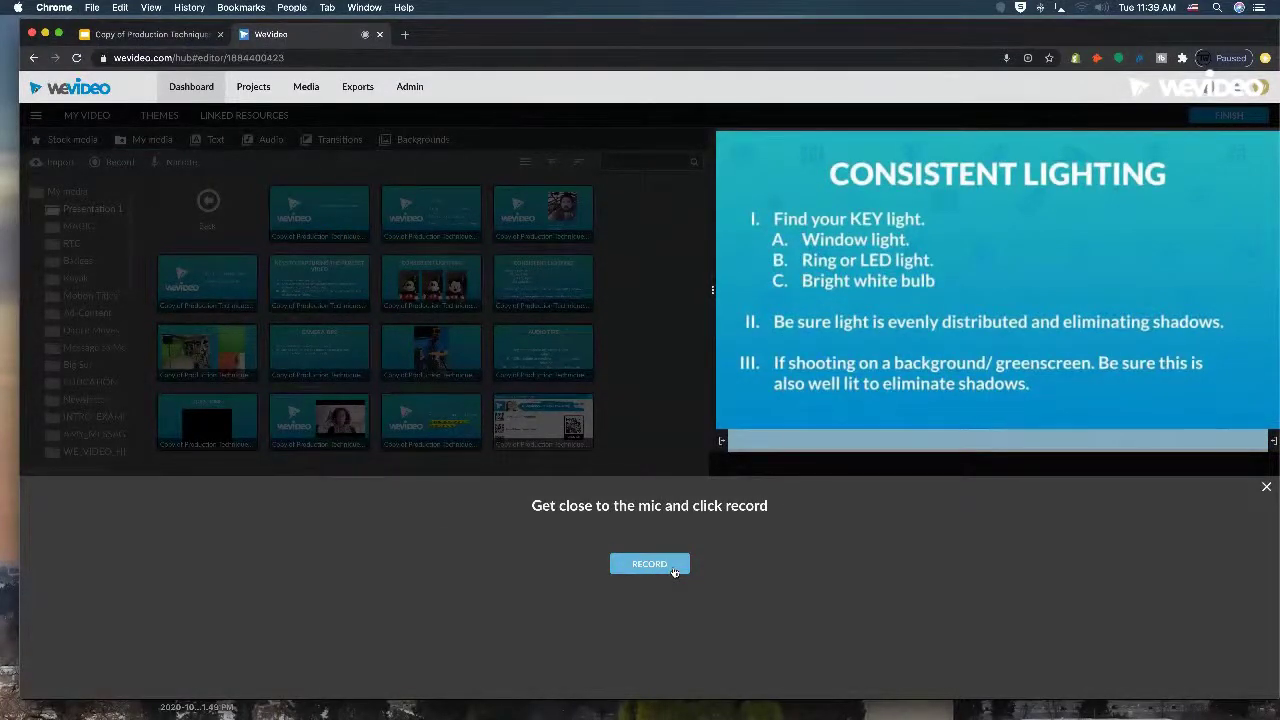
{"action": "left_click", "coordinate": [674, 572]}
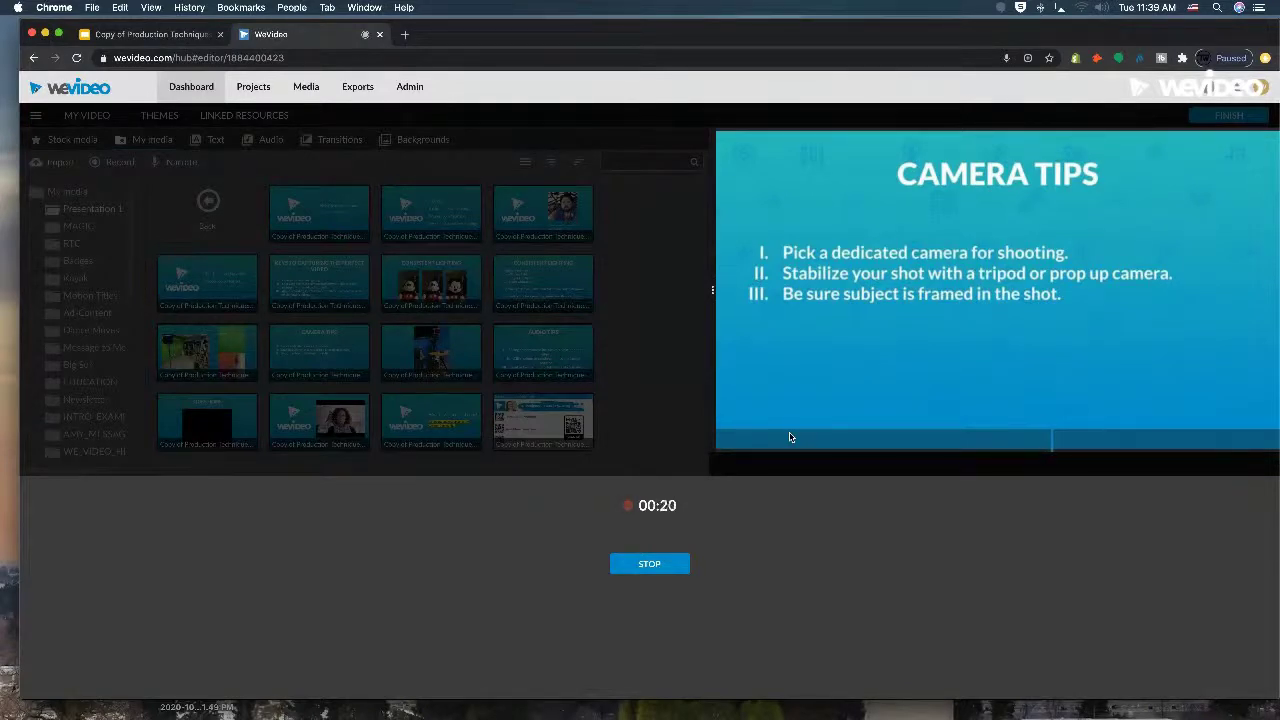
{"action": "left_click", "coordinate": [670, 571]}
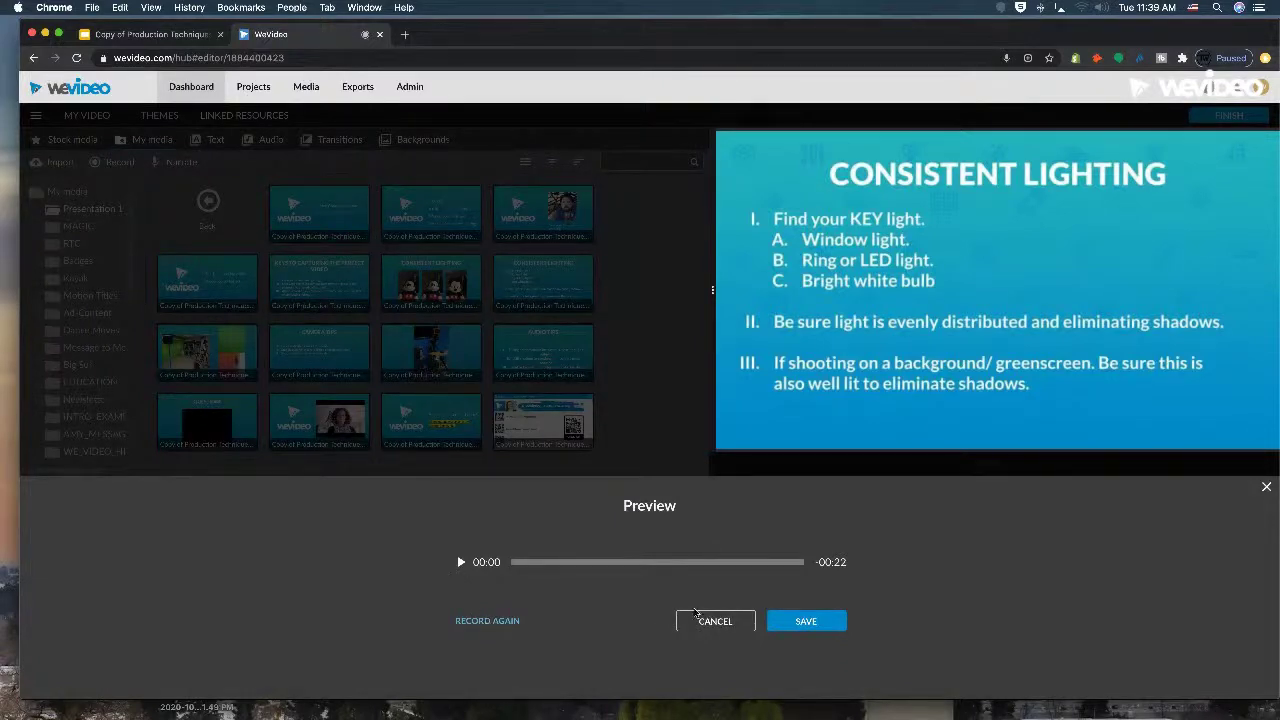
{"action": "left_click", "coordinate": [715, 621]}
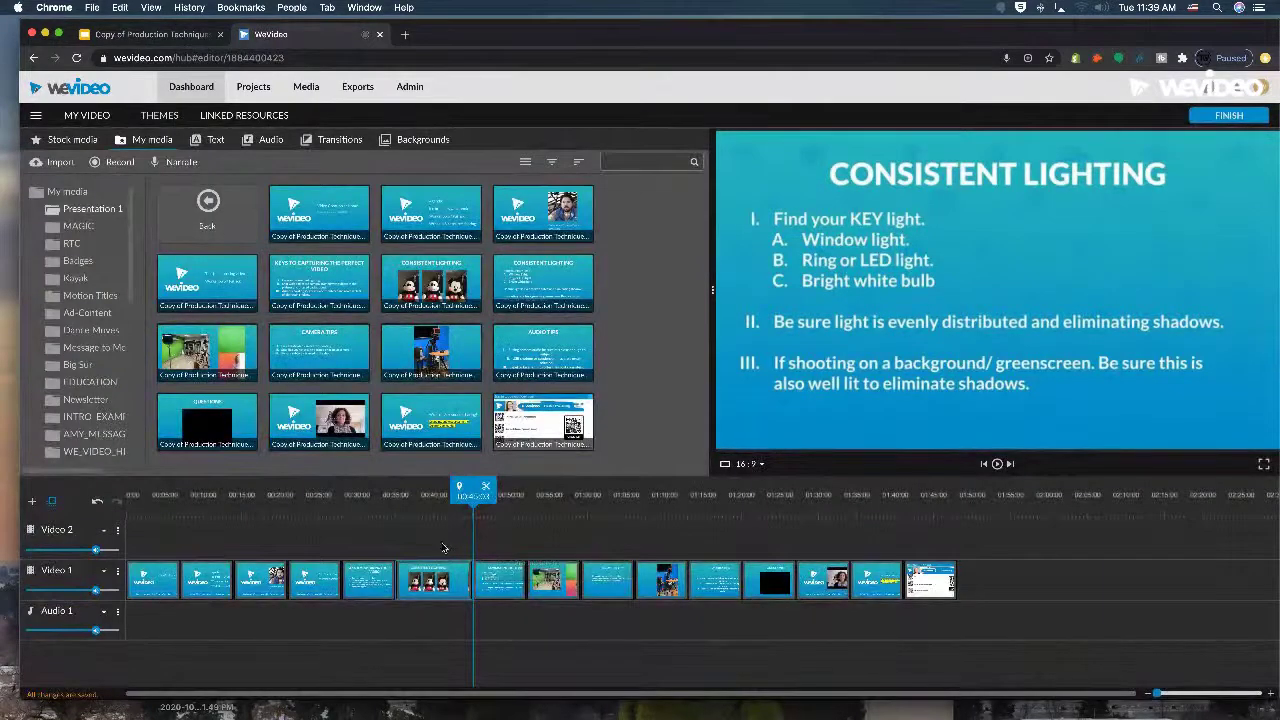
Move the clips after the bulleted Consistent Lighting slide later, extend it to about 15 seconds, and return the playhead to the start
{"action": "left_click_drag", "start_coordinate": [473, 499], "coordinate": [490, 500]}
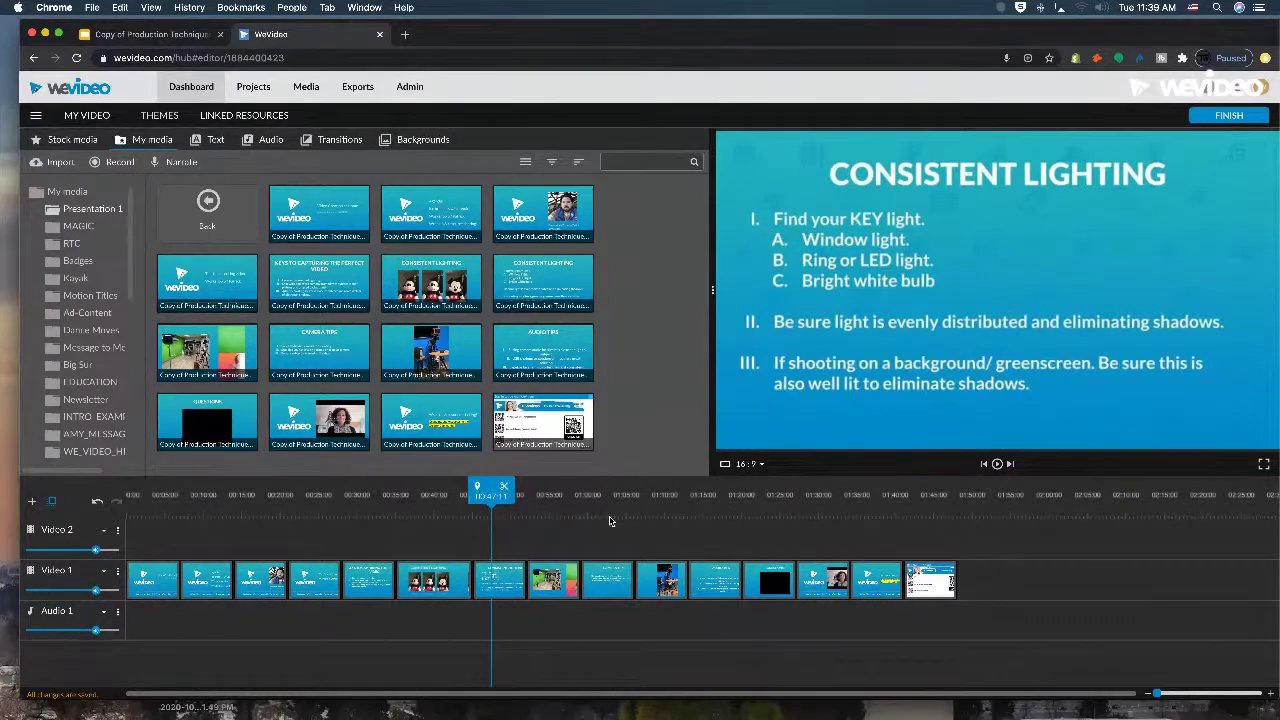
{"action": "left_click_drag", "start_coordinate": [1088, 537], "coordinate": [624, 580]}
{"action": "left_click", "coordinate": [512, 584]}
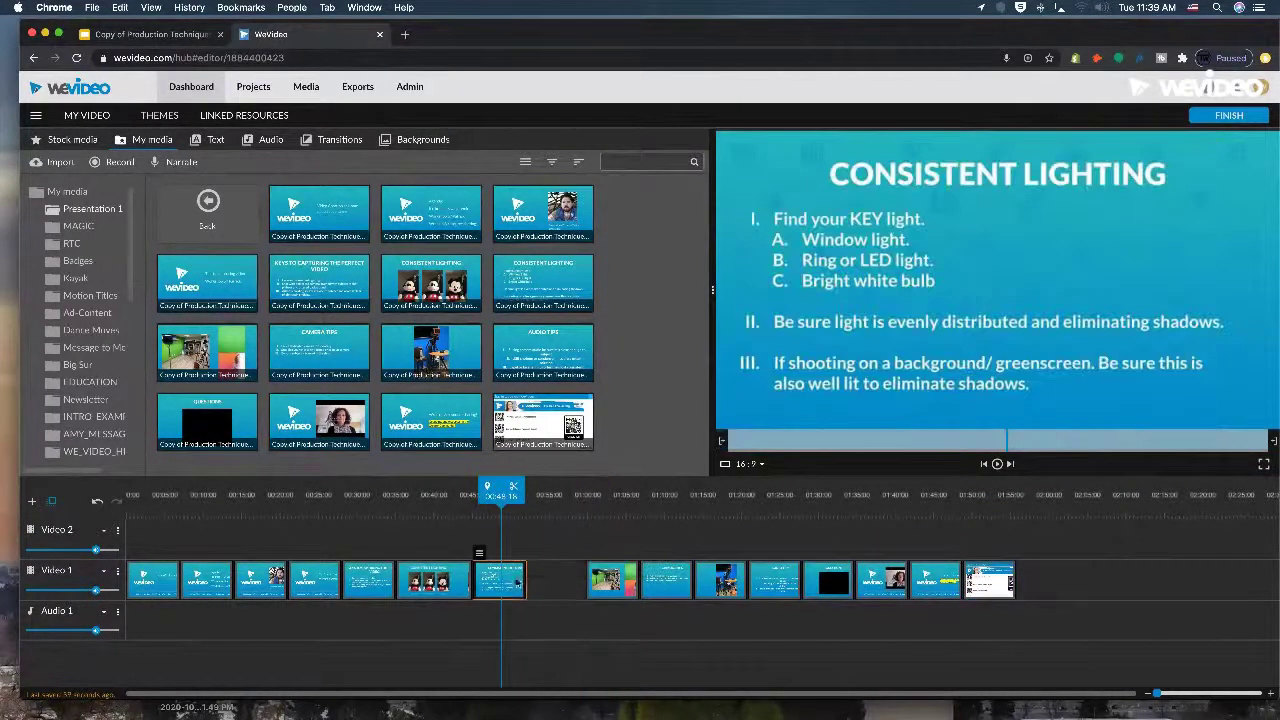
{"action": "left_click_drag", "start_coordinate": [524, 581], "coordinate": [586, 581]}
{"action": "left_click_drag", "start_coordinate": [525, 497], "coordinate": [458, 496]}
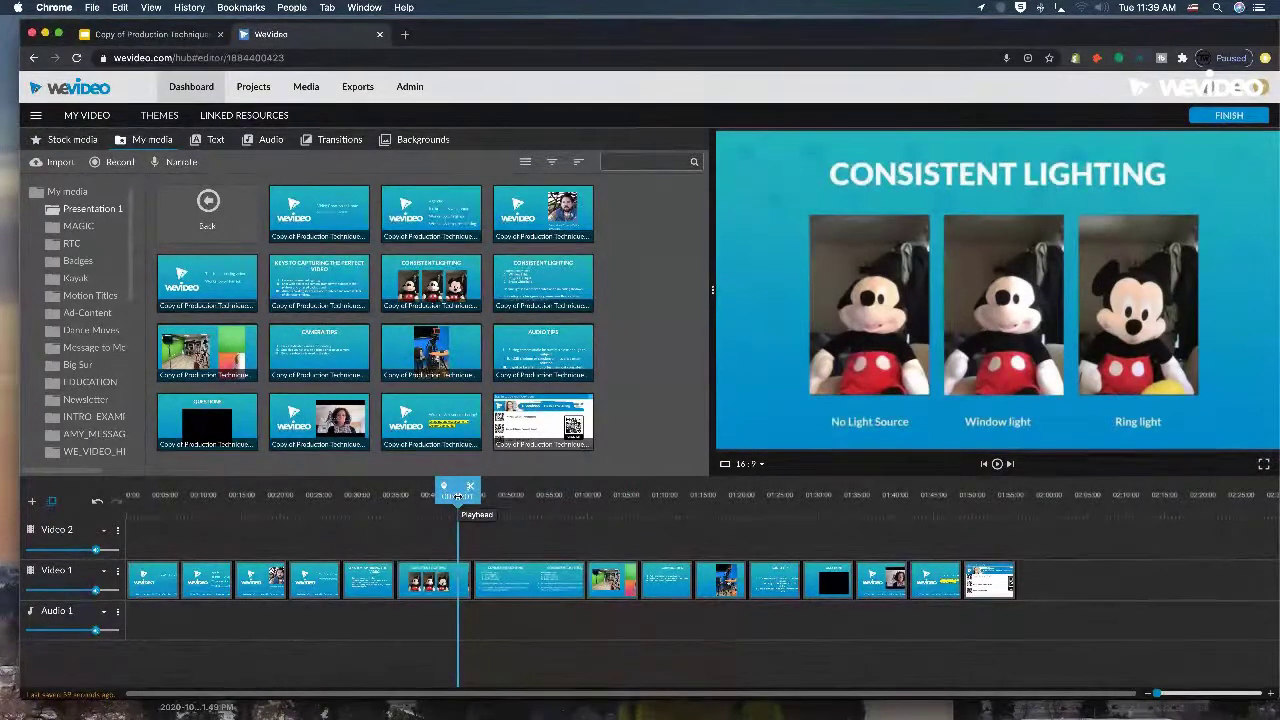
{"action": "left_click_drag", "start_coordinate": [457, 493], "coordinate": [125, 494]}
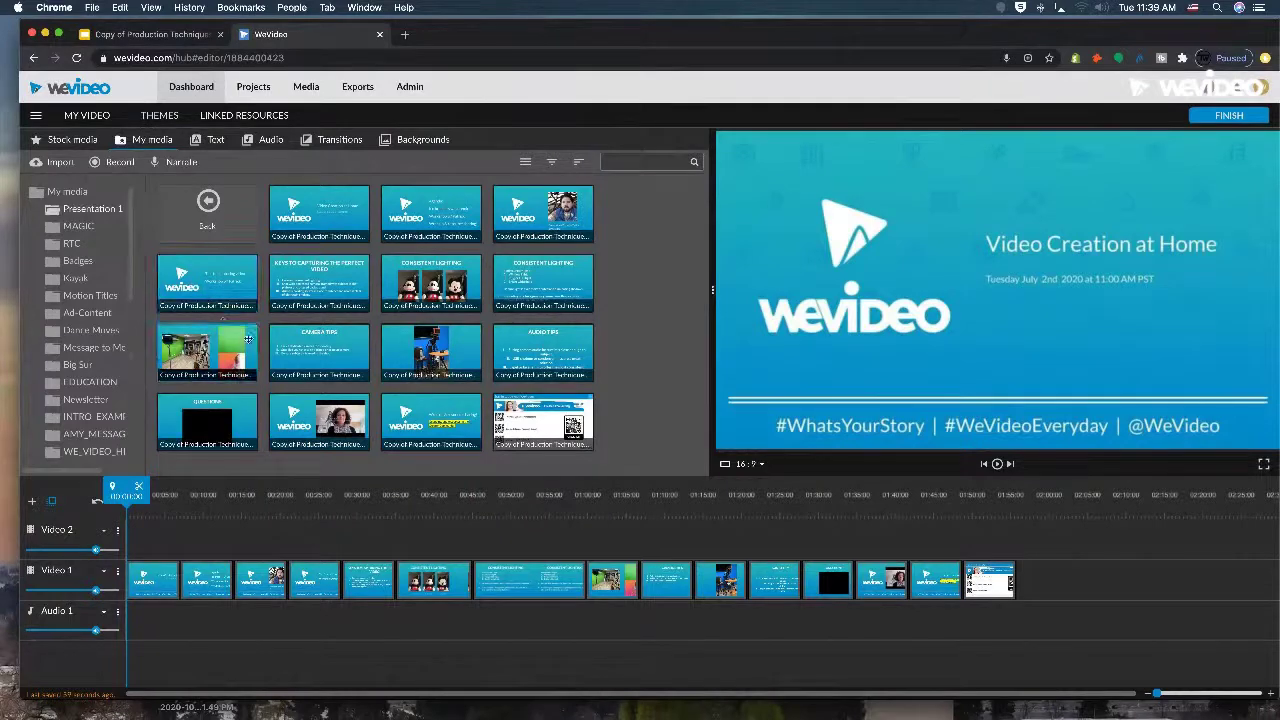
Switch to the source presentation in Google Slides to compare it with the timeline, and return to WeVideo
{"action": "left_click", "coordinate": [150, 34]}
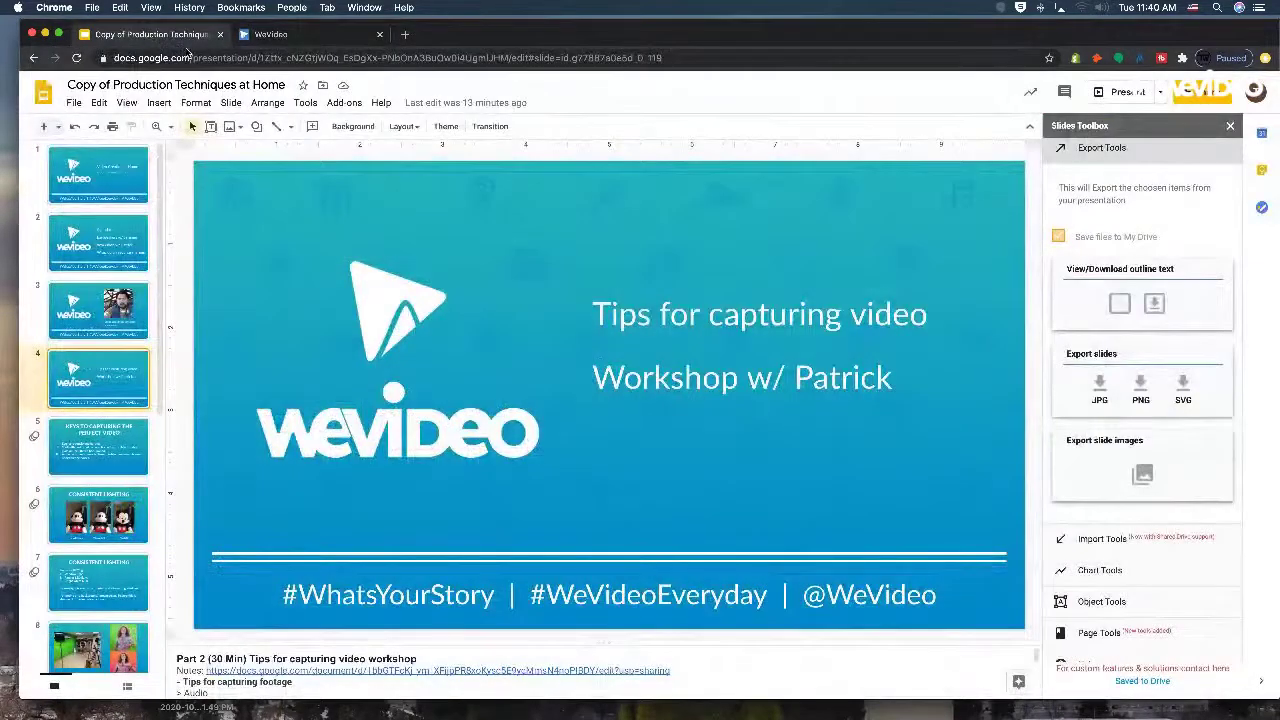
{"action": "left_click", "coordinate": [335, 36]}
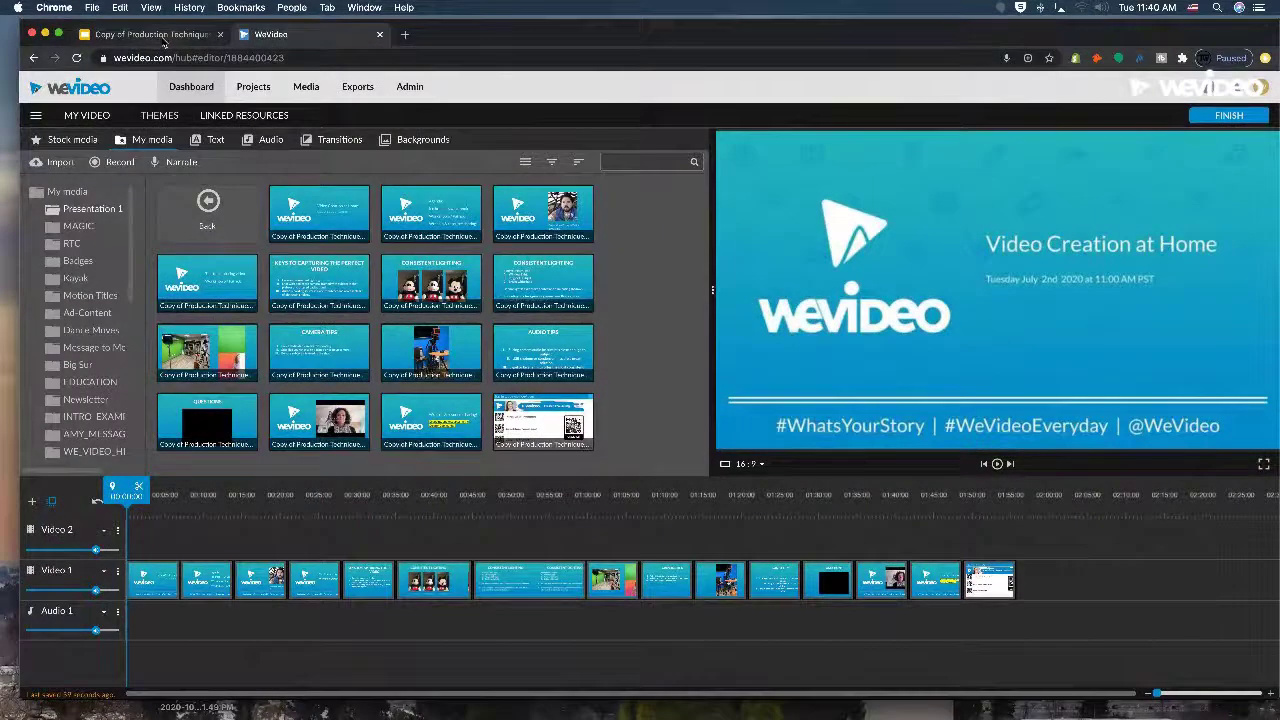
{"action": "left_click", "coordinate": [160, 34]}
{"action": "left_click", "coordinate": [328, 36]}
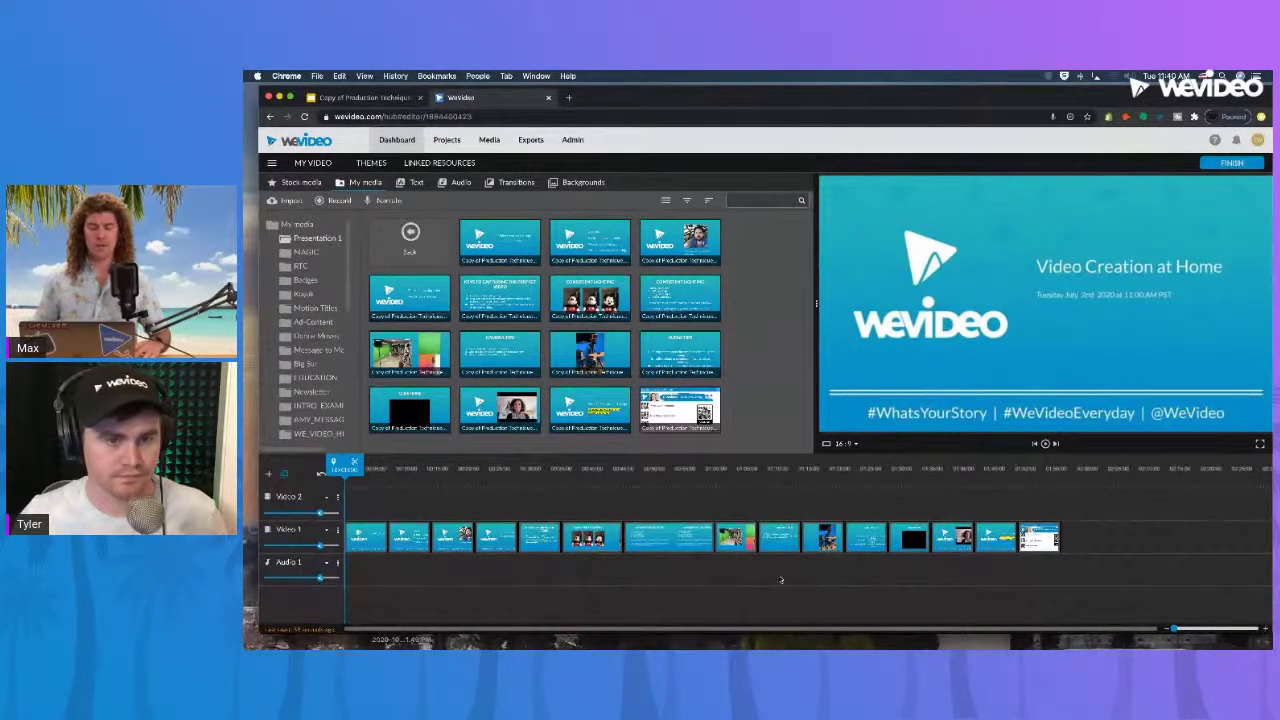
Record a voice narration of about 8 seconds from the start of the timeline and save it to the project
{"action": "left_click", "coordinate": [379, 202]}
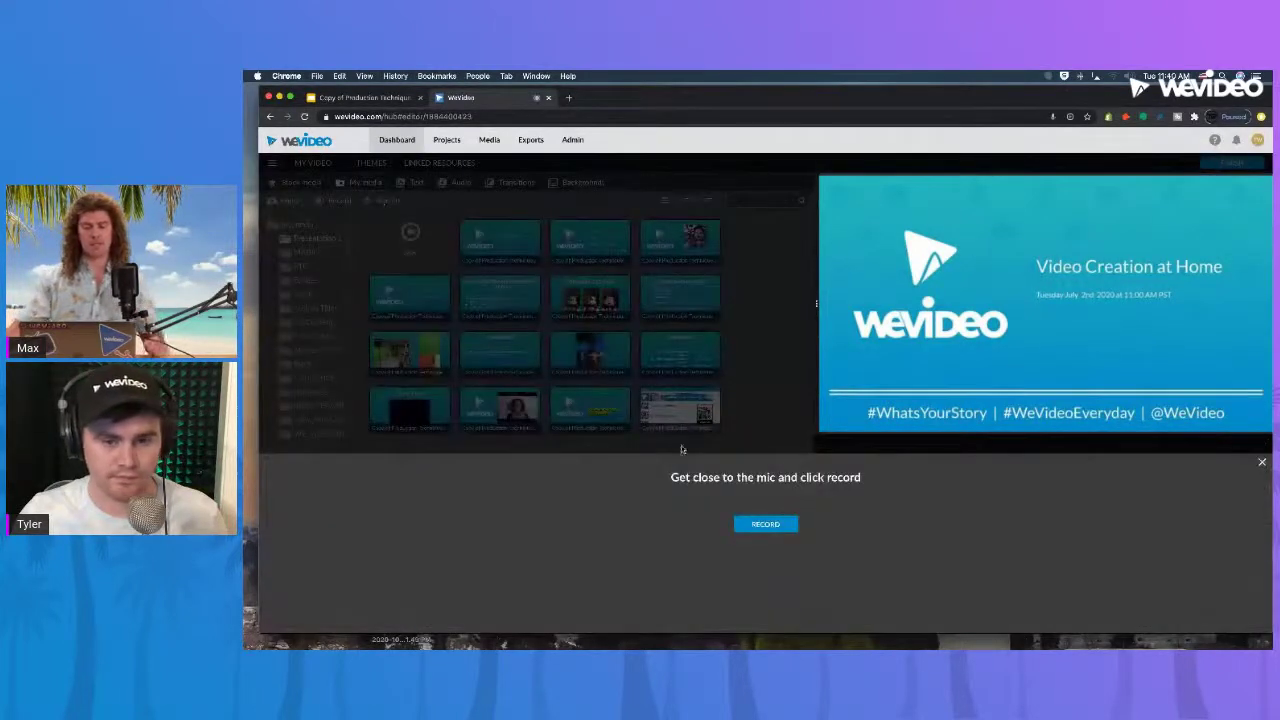
{"action": "left_click", "coordinate": [754, 522]}
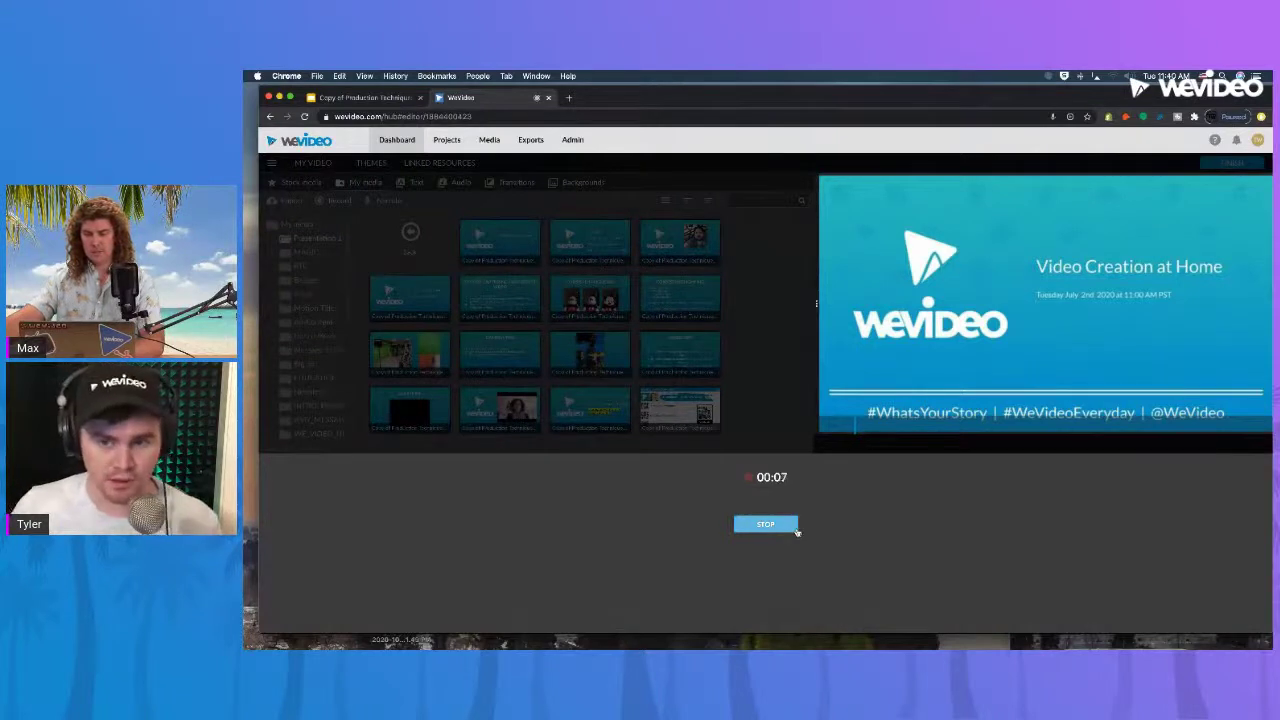
{"action": "left_click", "coordinate": [796, 530]}
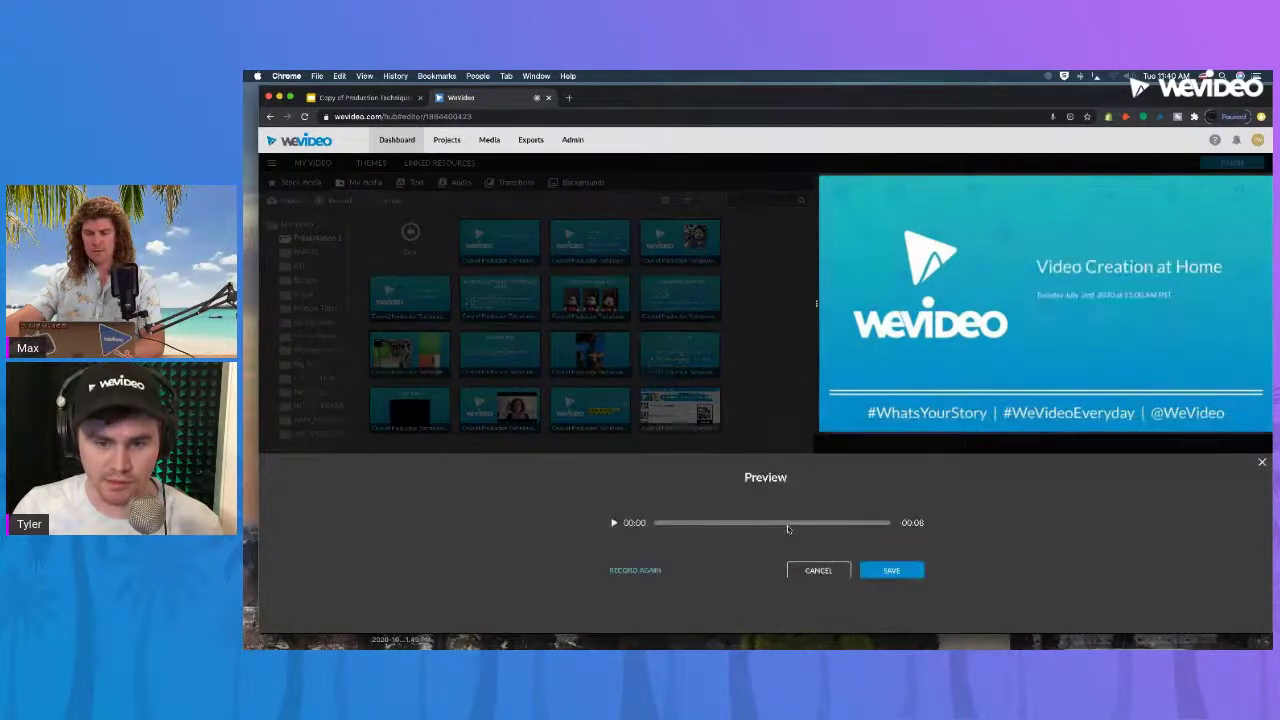
{"action": "left_click", "coordinate": [880, 570]}
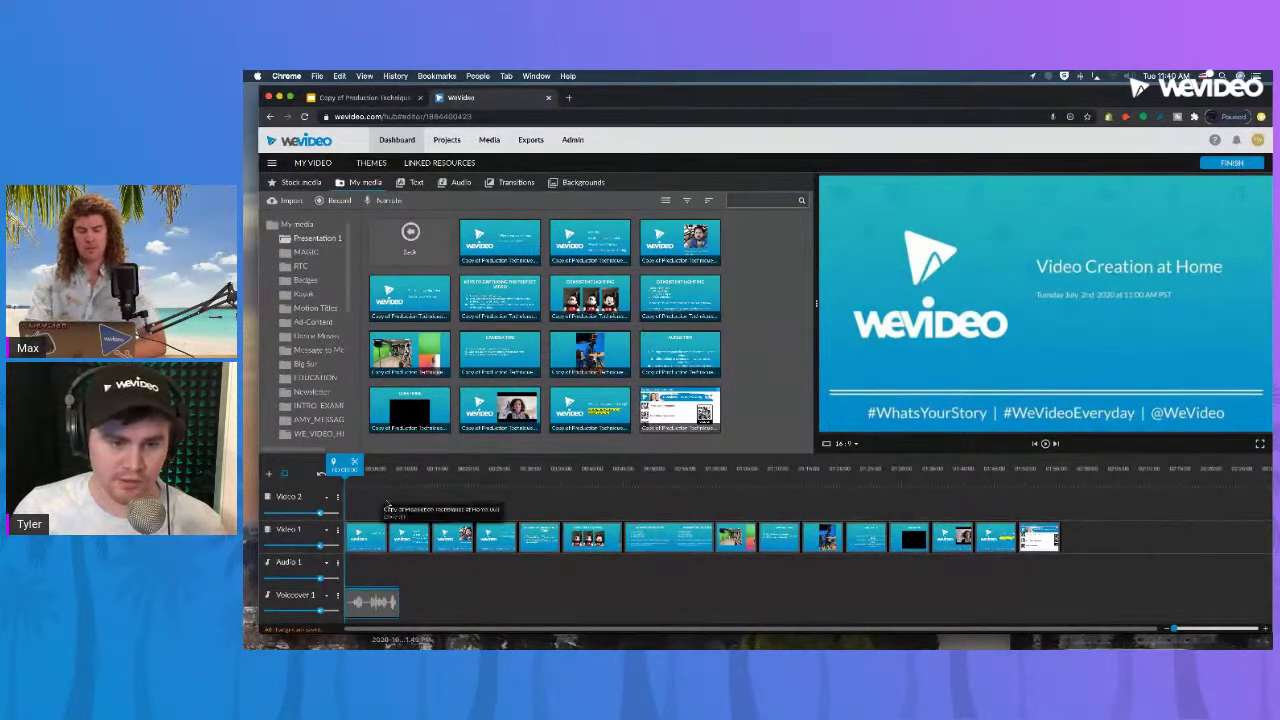
Play the start of the narrated video and inspect the Agenda slide's transform options without changing them
{"action": "key", "text": "space"}
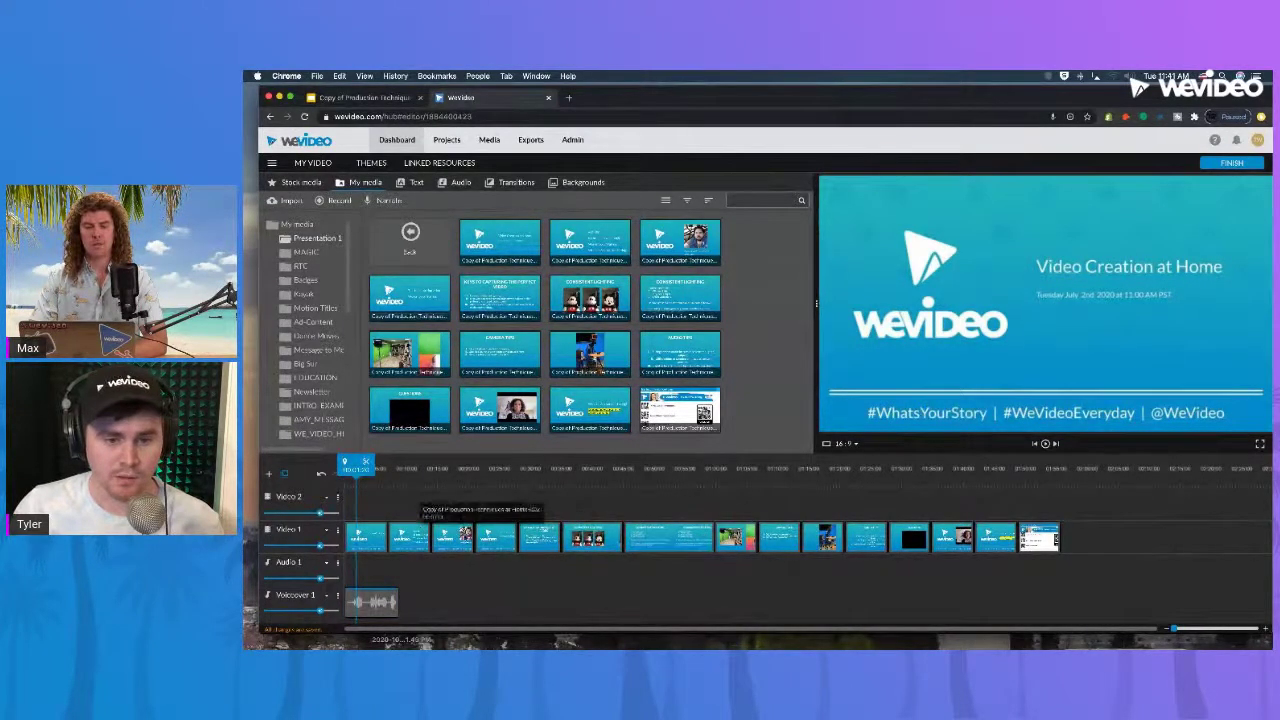
{"action": "left_click", "coordinate": [413, 484]}
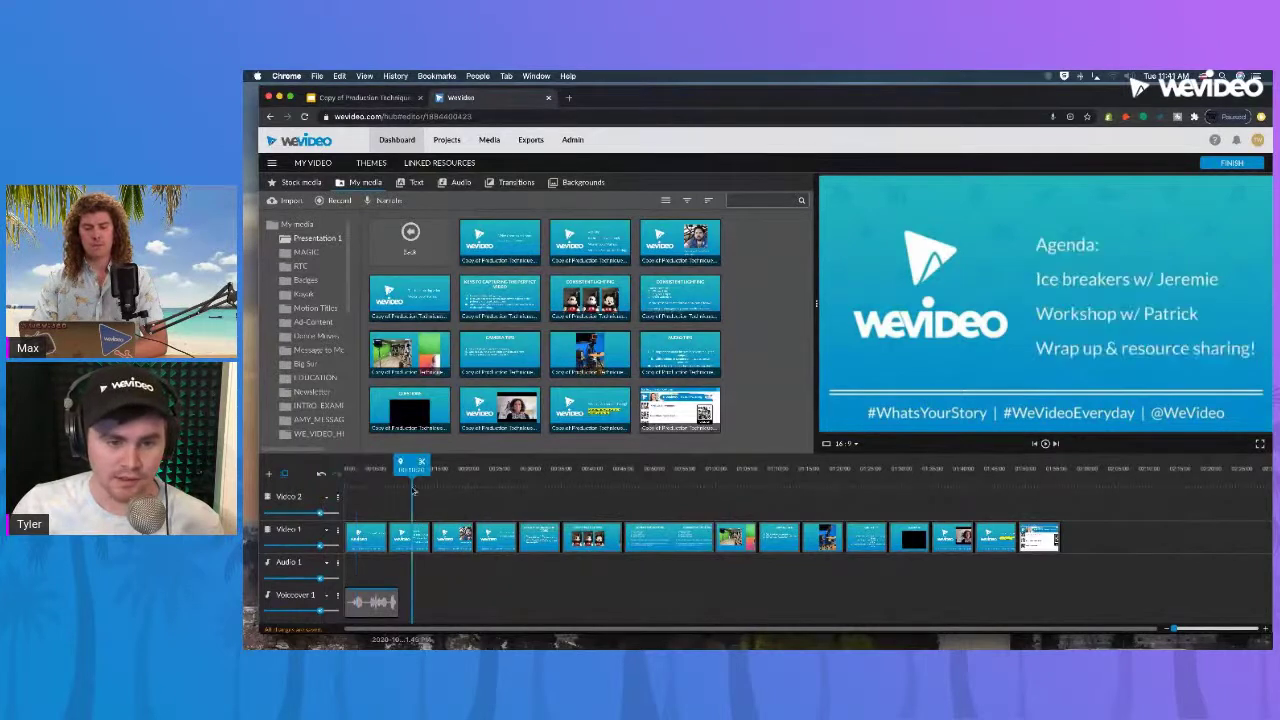
{"action": "double_click", "coordinate": [413, 540]}
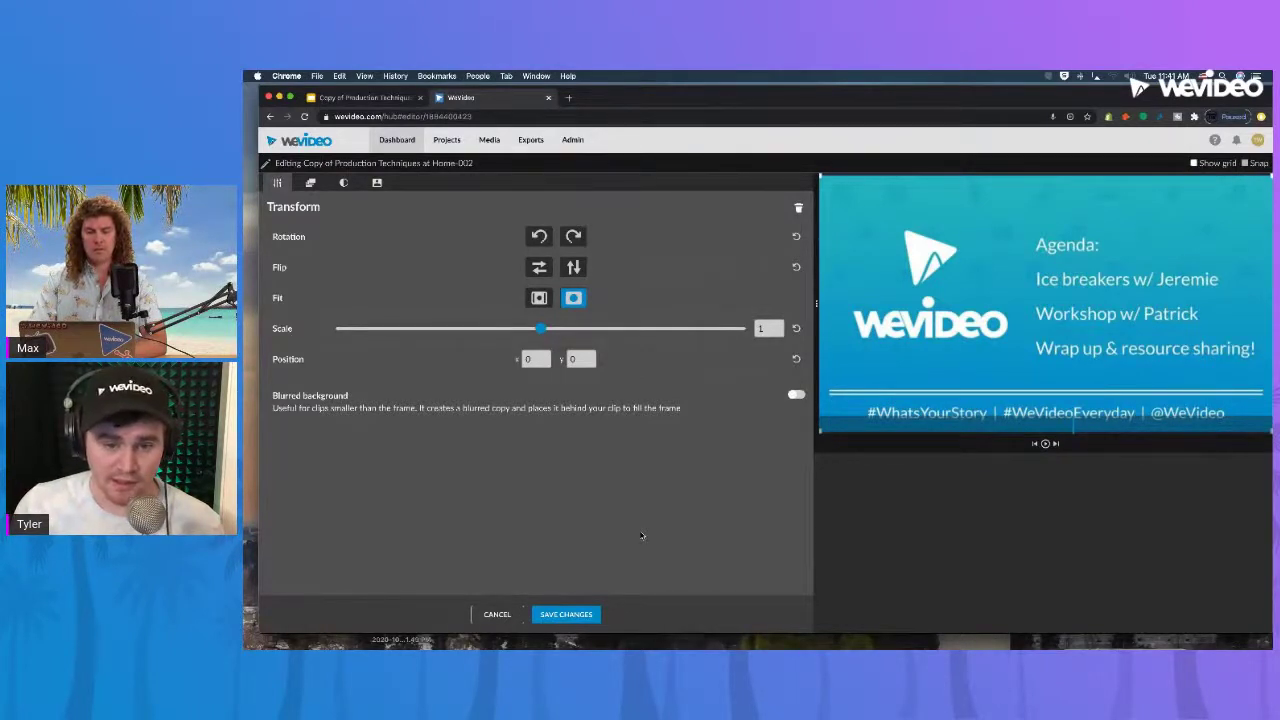
{"action": "left_click", "coordinate": [497, 614]}
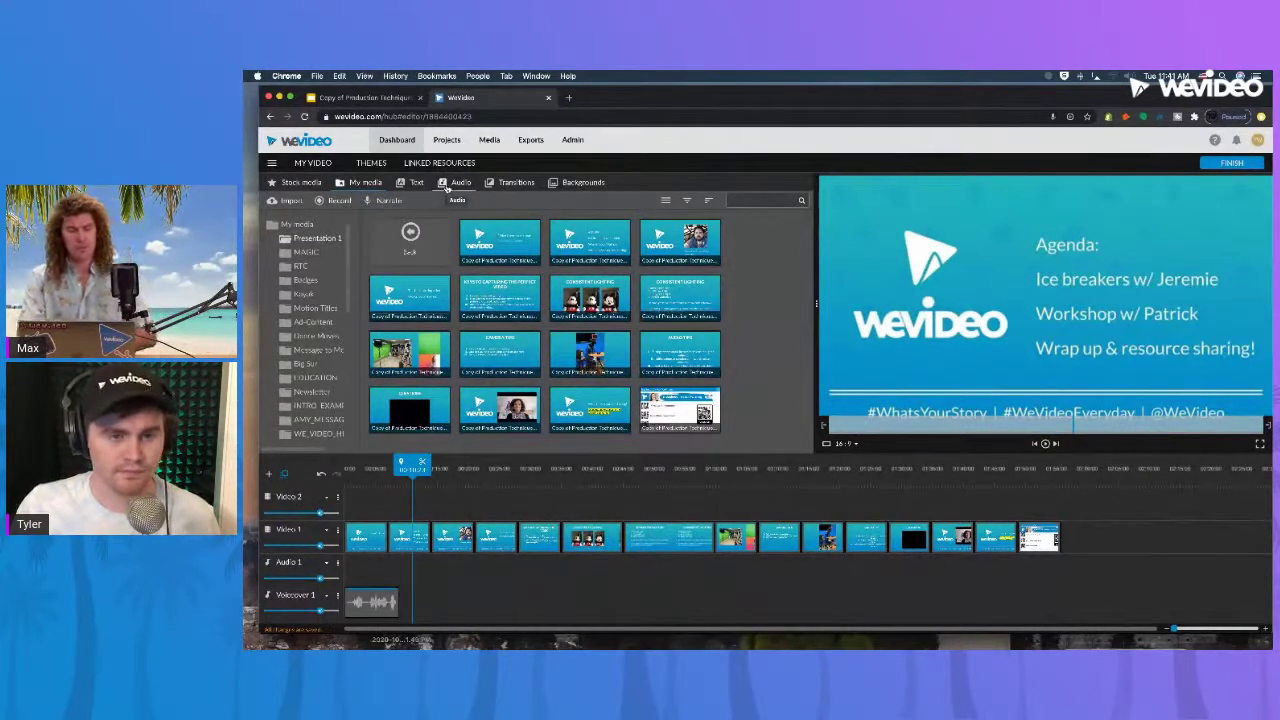
Add a Cross blur transition between the presenter's photo slide and the following slide, and browse the other standard transitions
{"action": "left_click", "coordinate": [516, 182]}
{"action": "left_click_drag", "start_coordinate": [500, 253], "coordinate": [463, 532]}
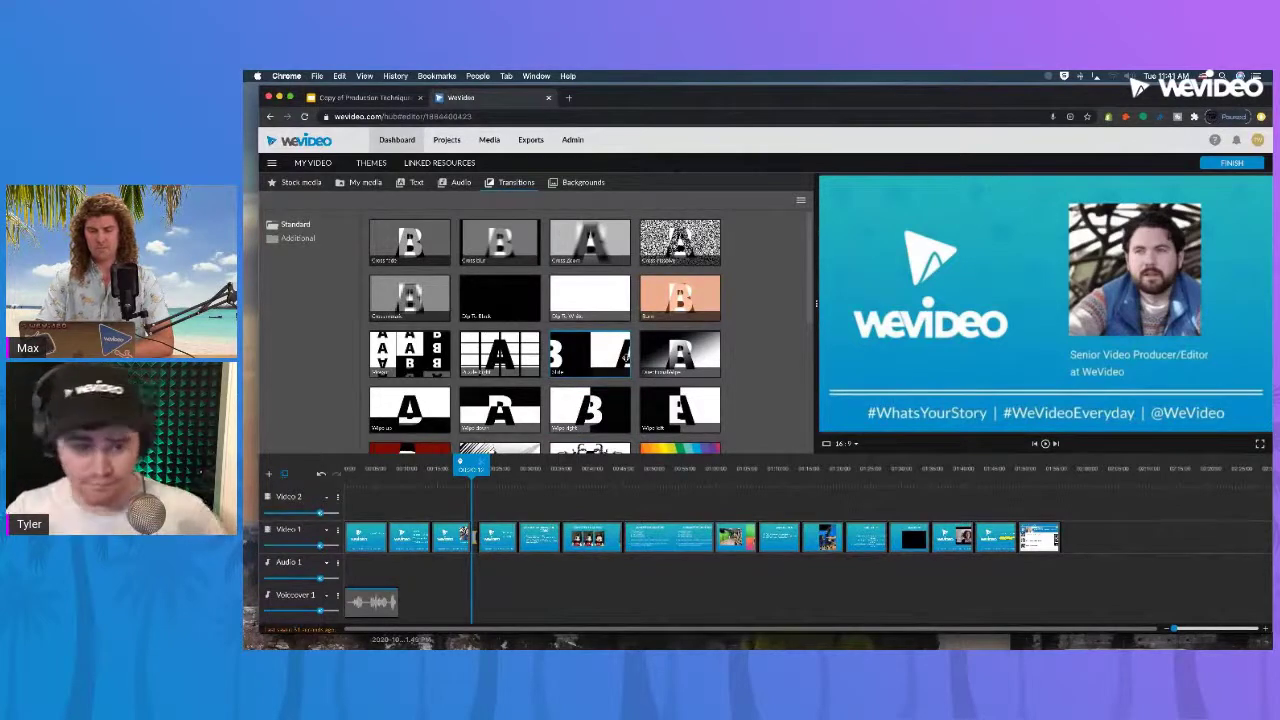
{"action": "scroll", "coordinate": [625, 355], "scroll_direction": "down", "scroll_amount": 3}
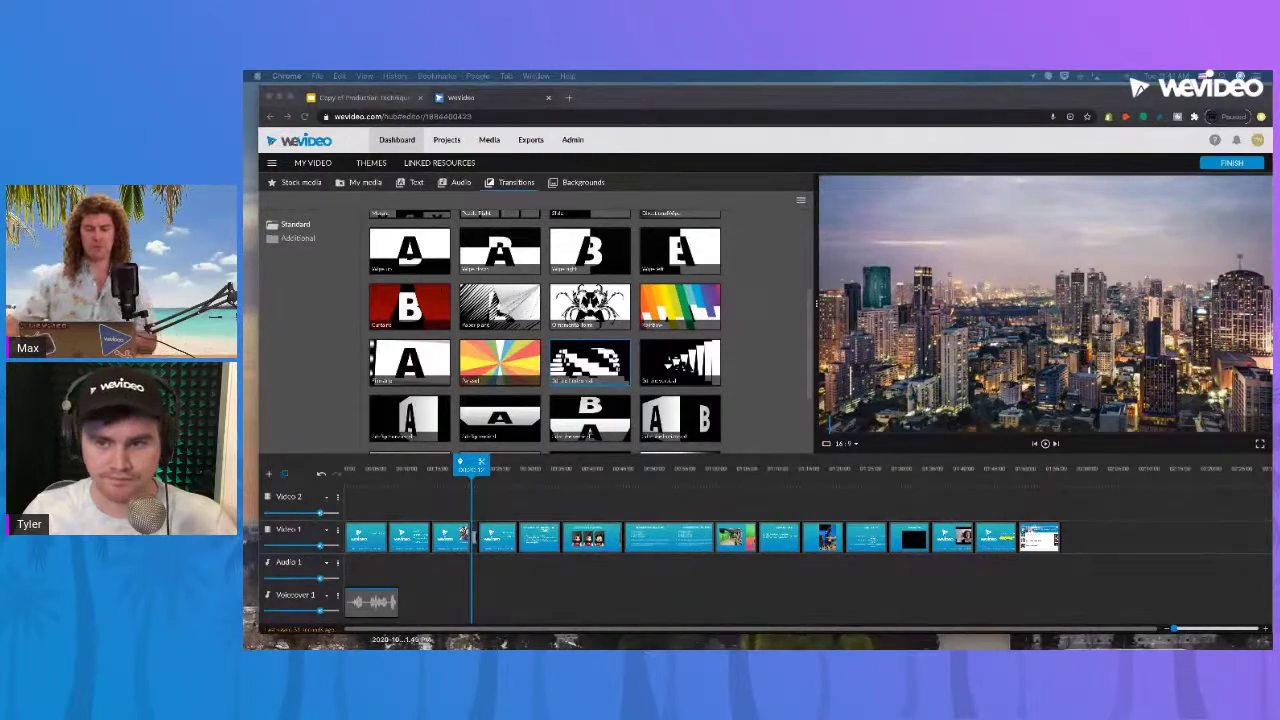
{"action": "left_click", "coordinate": [593, 515]}
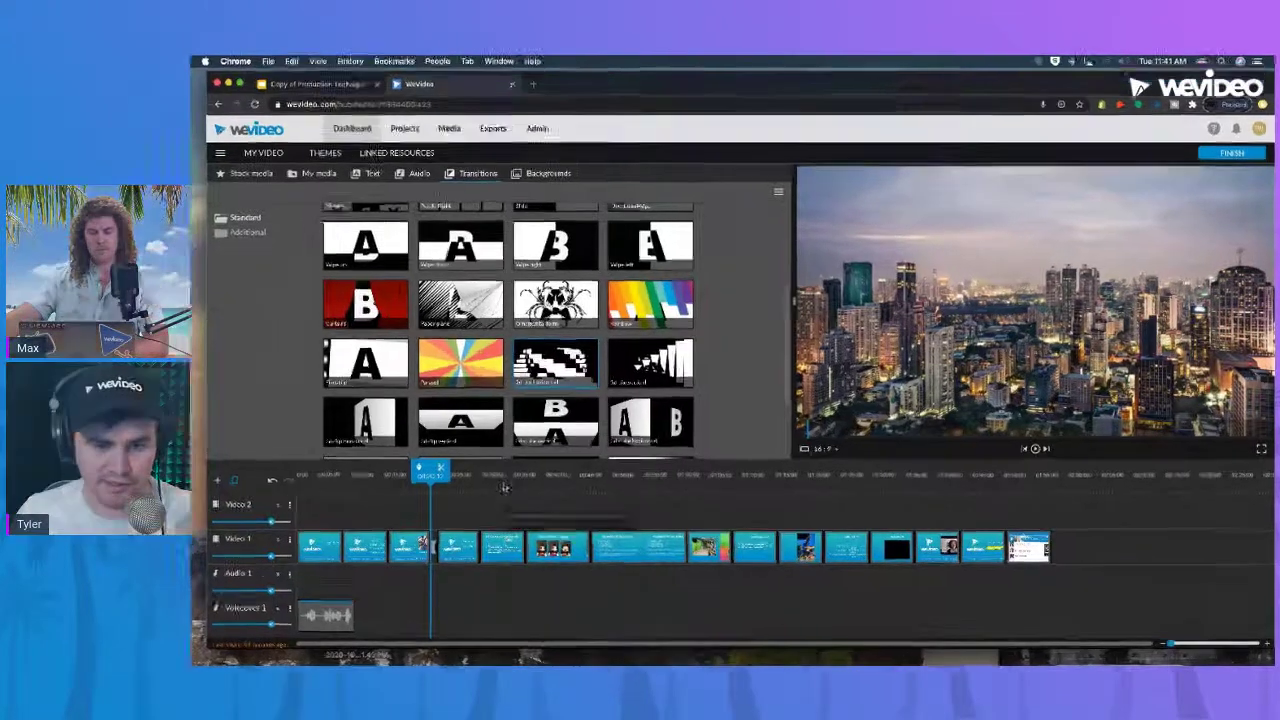
{"action": "left_click", "coordinate": [505, 487]}
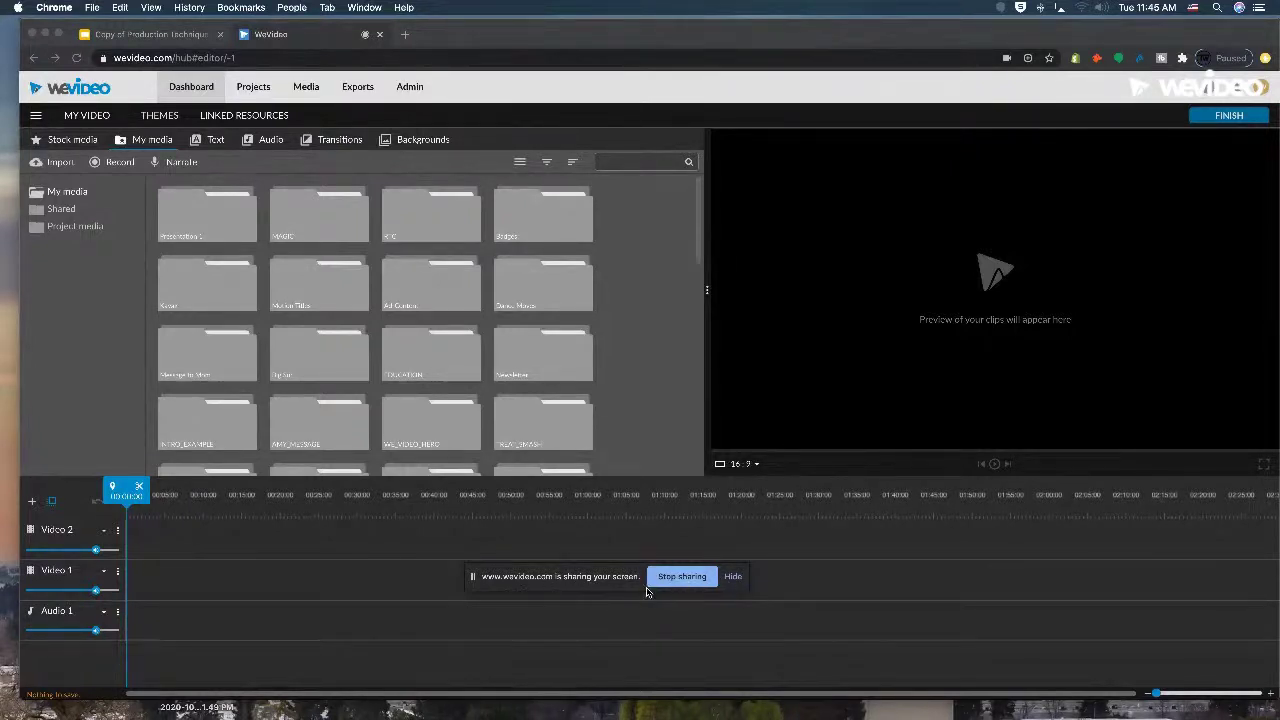
Hide the WeVideo screen-sharing notice and stop sharing the screen with StreamYard
{"action": "left_click", "coordinate": [732, 578]}
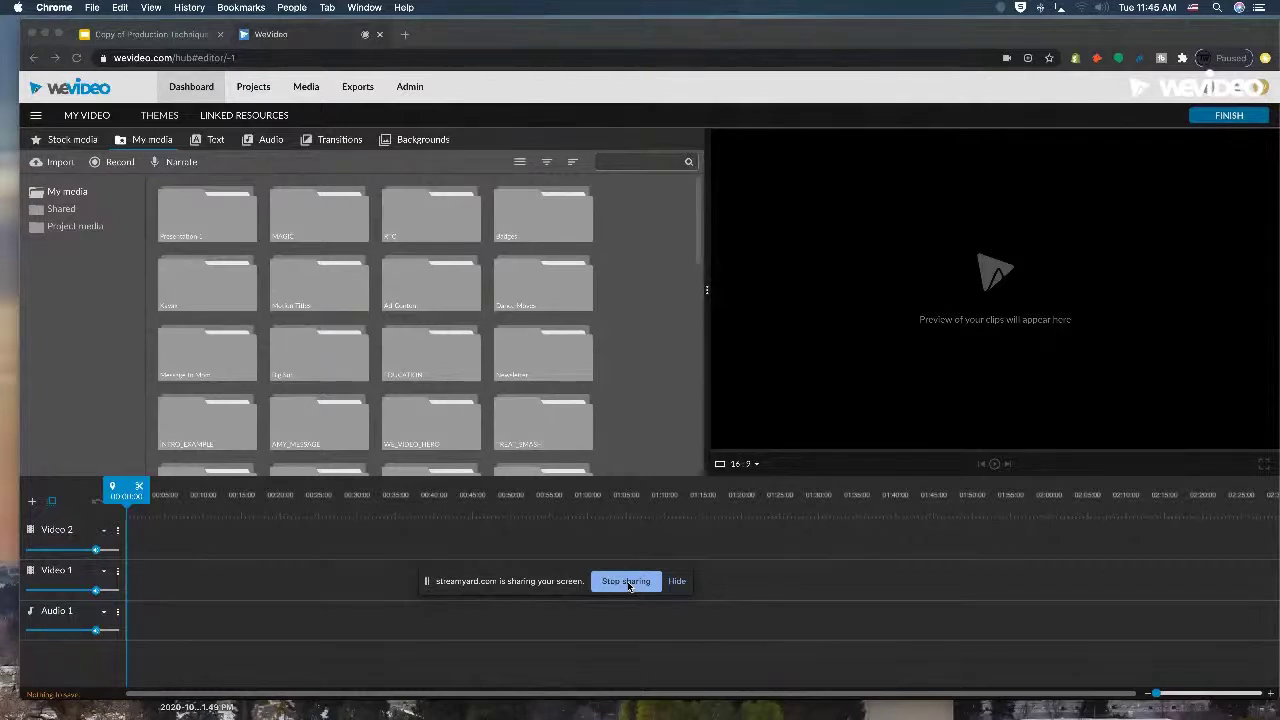
{"action": "mouse_move", "coordinate": [877, 712]}
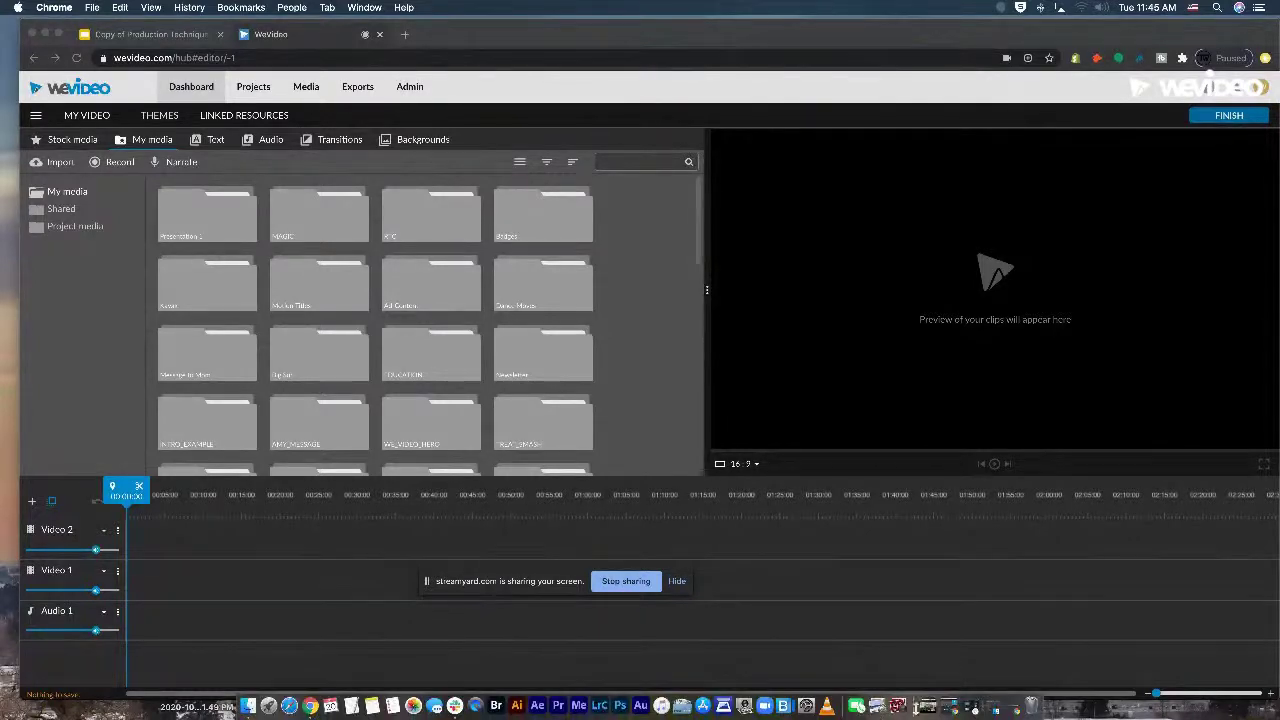
{"action": "left_click", "coordinate": [634, 582]}
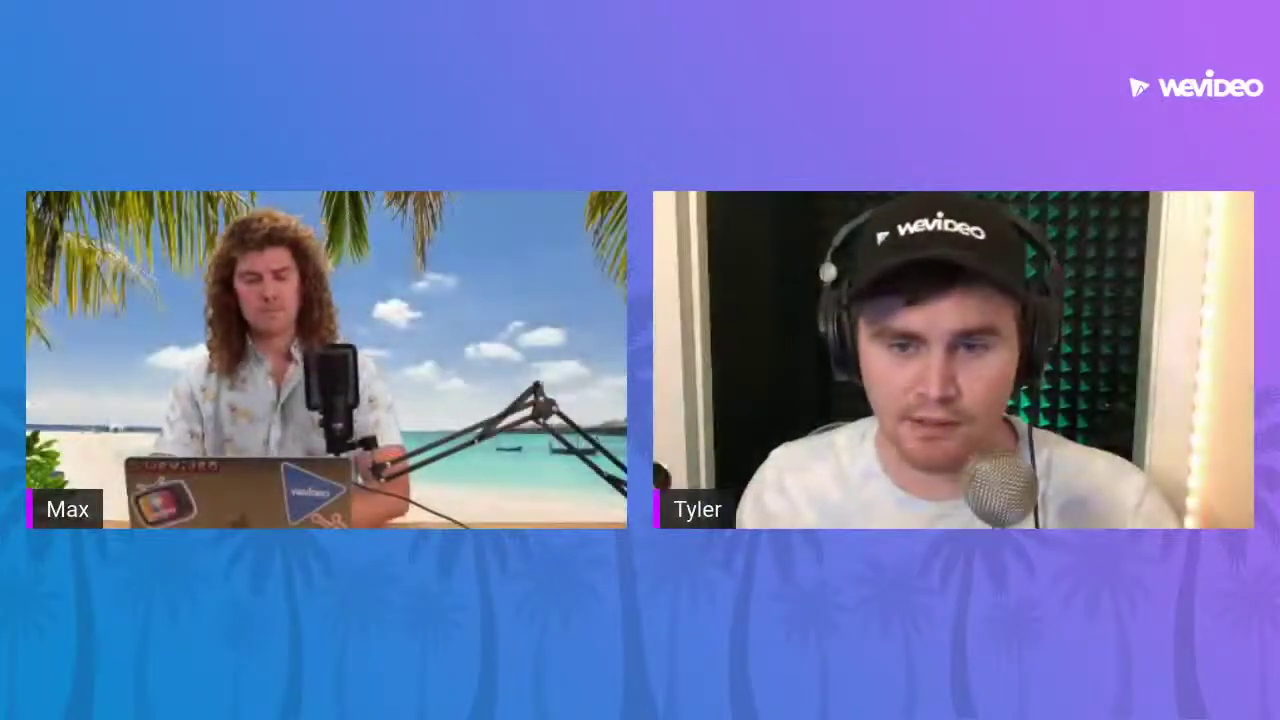
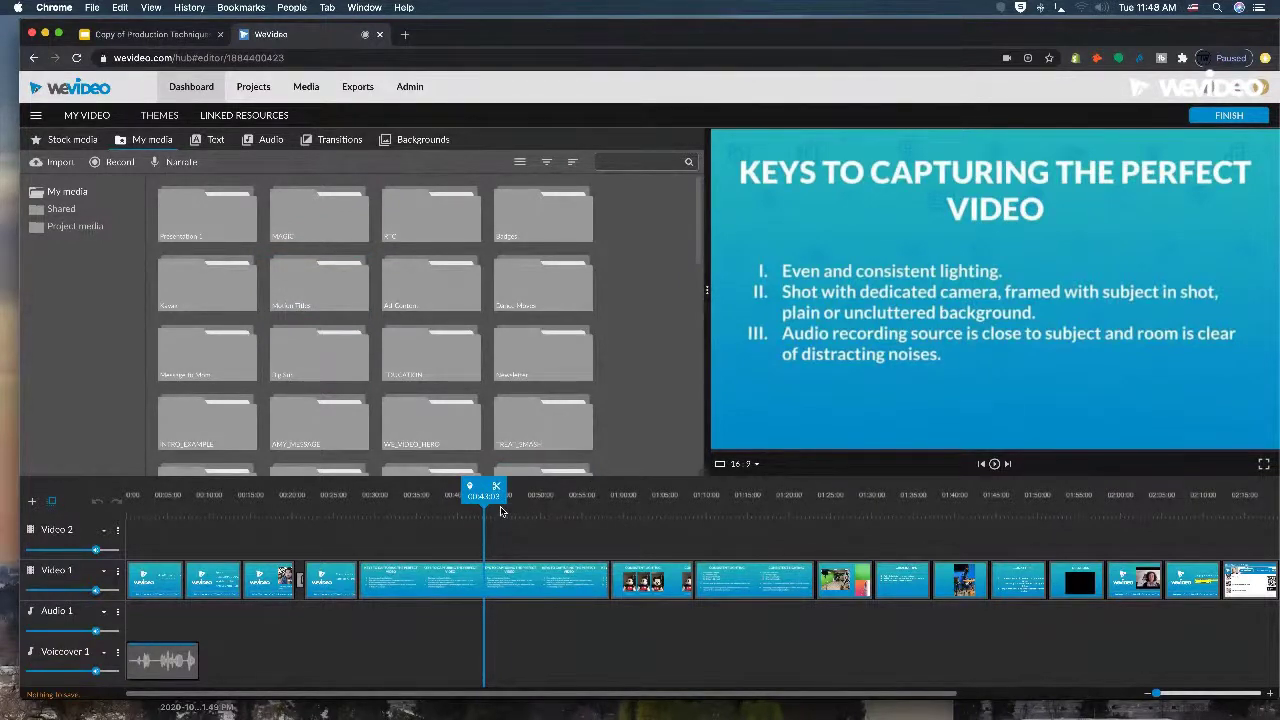
Split the Keys to Capturing the Perfect Video slide at about 37 seconds, and undo and redo the split
{"action": "left_click_drag", "start_coordinate": [484, 497], "coordinate": [446, 500]}
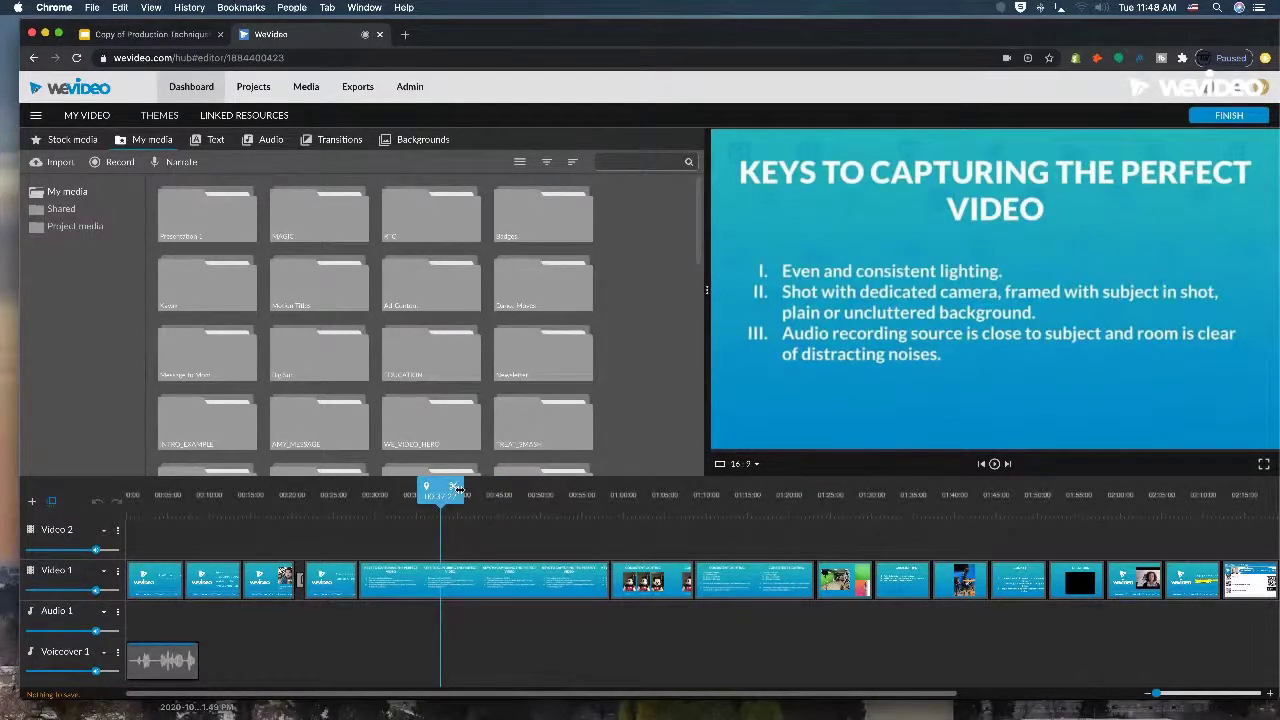
{"action": "left_click", "coordinate": [453, 490]}
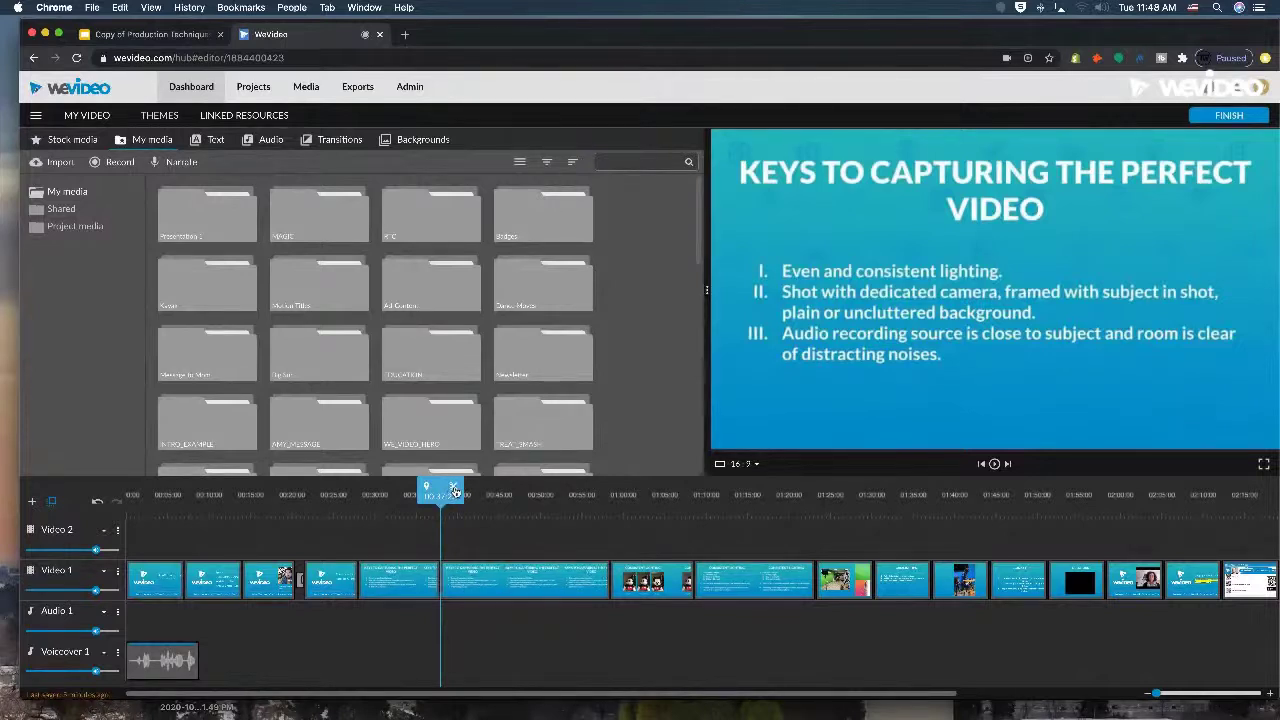
{"action": "left_click_drag", "start_coordinate": [453, 490], "coordinate": [476, 490]}
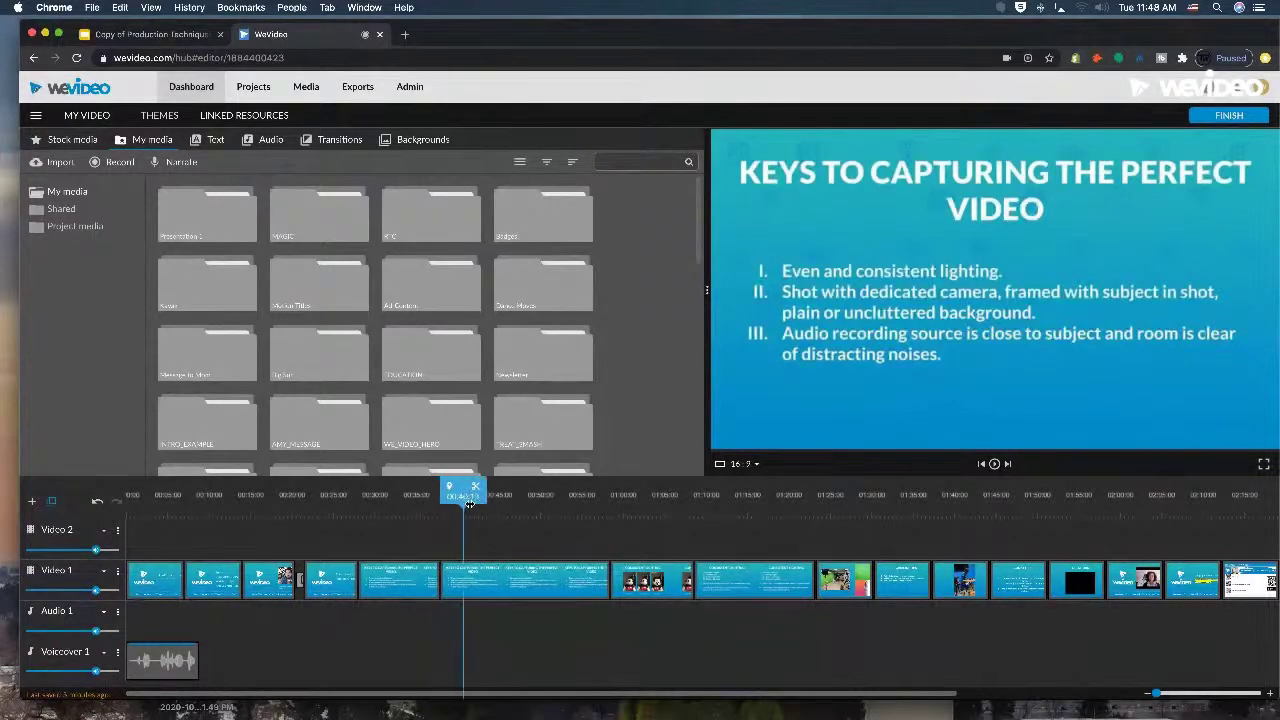
{"action": "left_click", "coordinate": [430, 578]}
{"action": "left_click", "coordinate": [441, 579]}
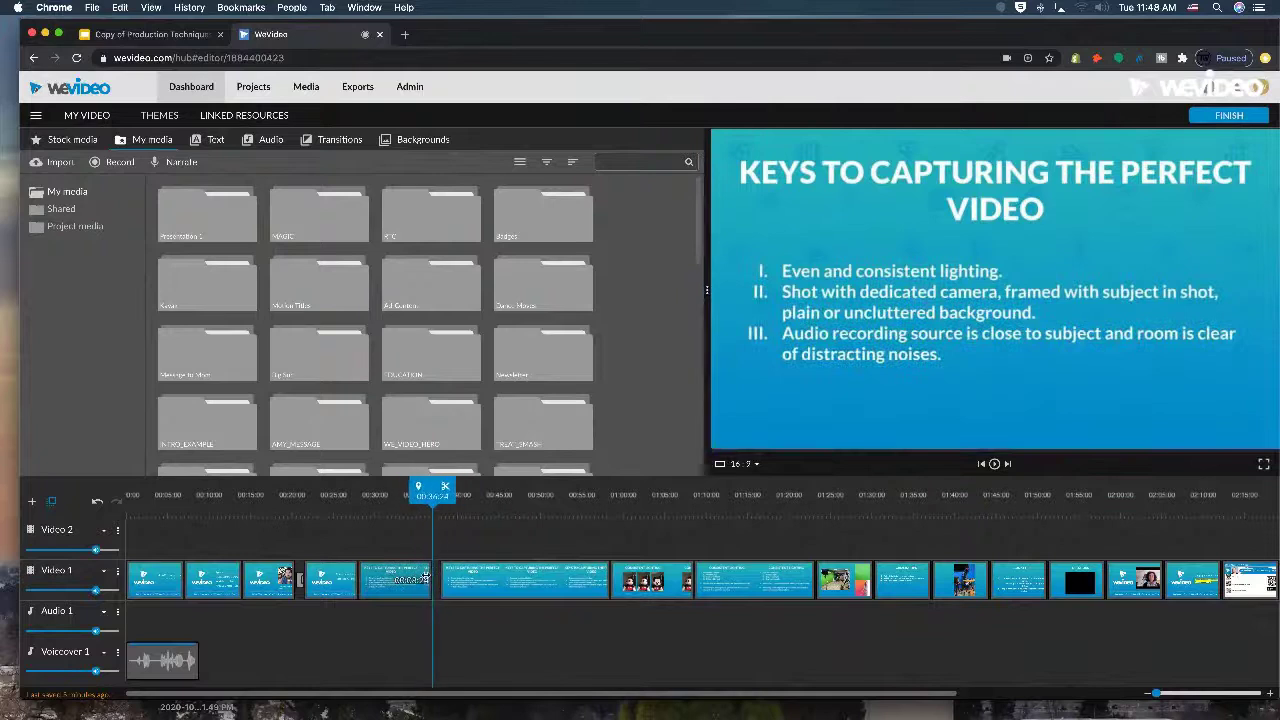
{"action": "left_click", "coordinate": [438, 579]}
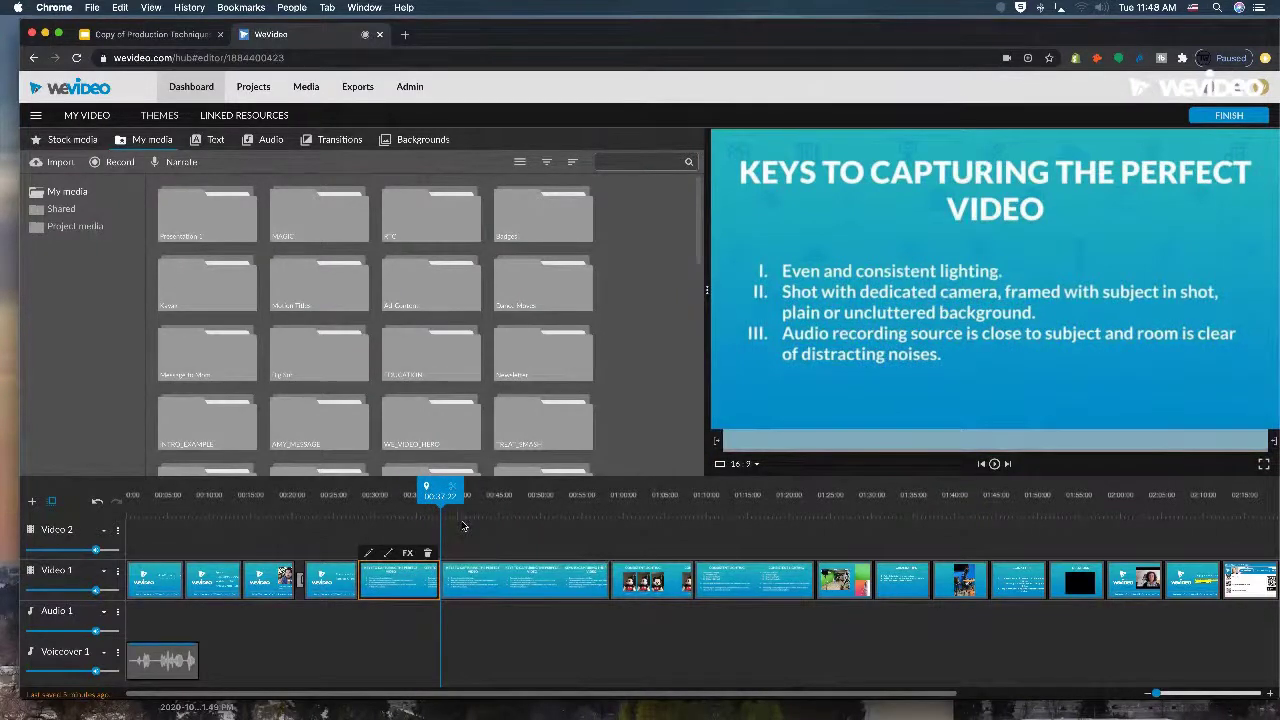
{"action": "key", "text": "super+z"}
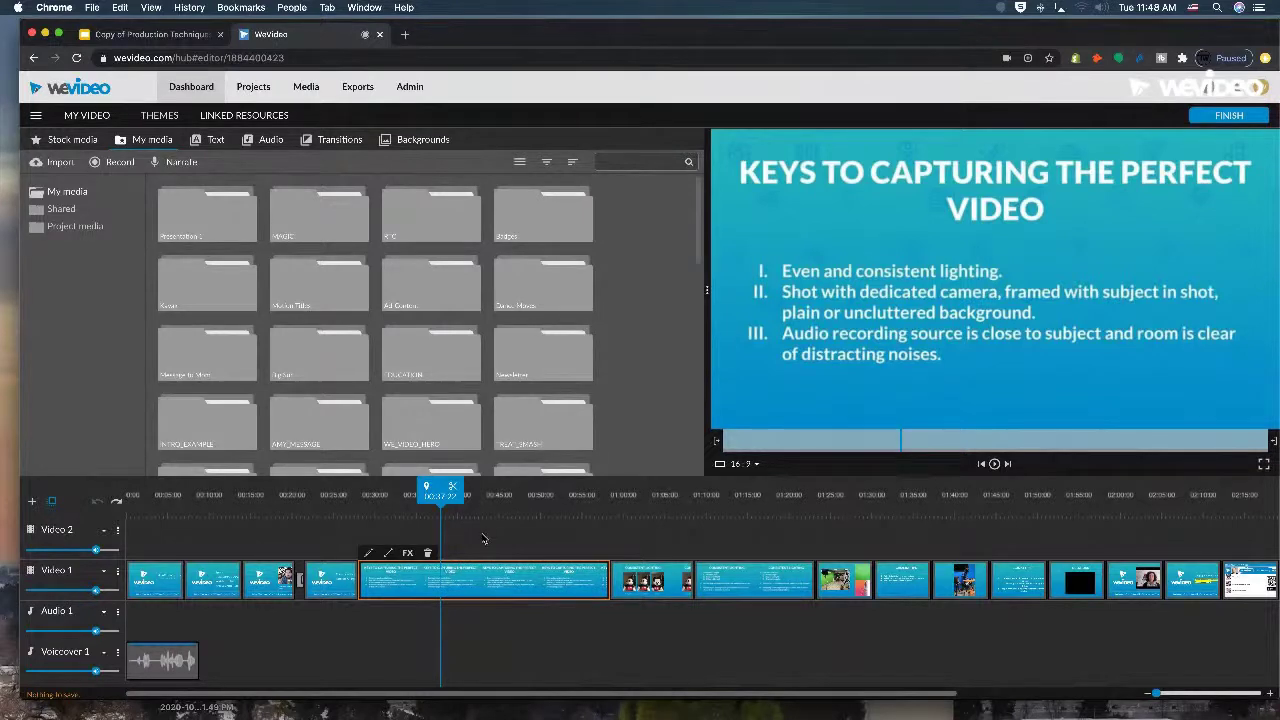
{"action": "key", "text": "super+shift+z"}
Split the second part of the Keys to Capturing slide at about 43 seconds, and undo the splits
{"action": "left_click_drag", "start_coordinate": [441, 489], "coordinate": [489, 489]}
{"action": "left_click", "coordinate": [513, 552]}
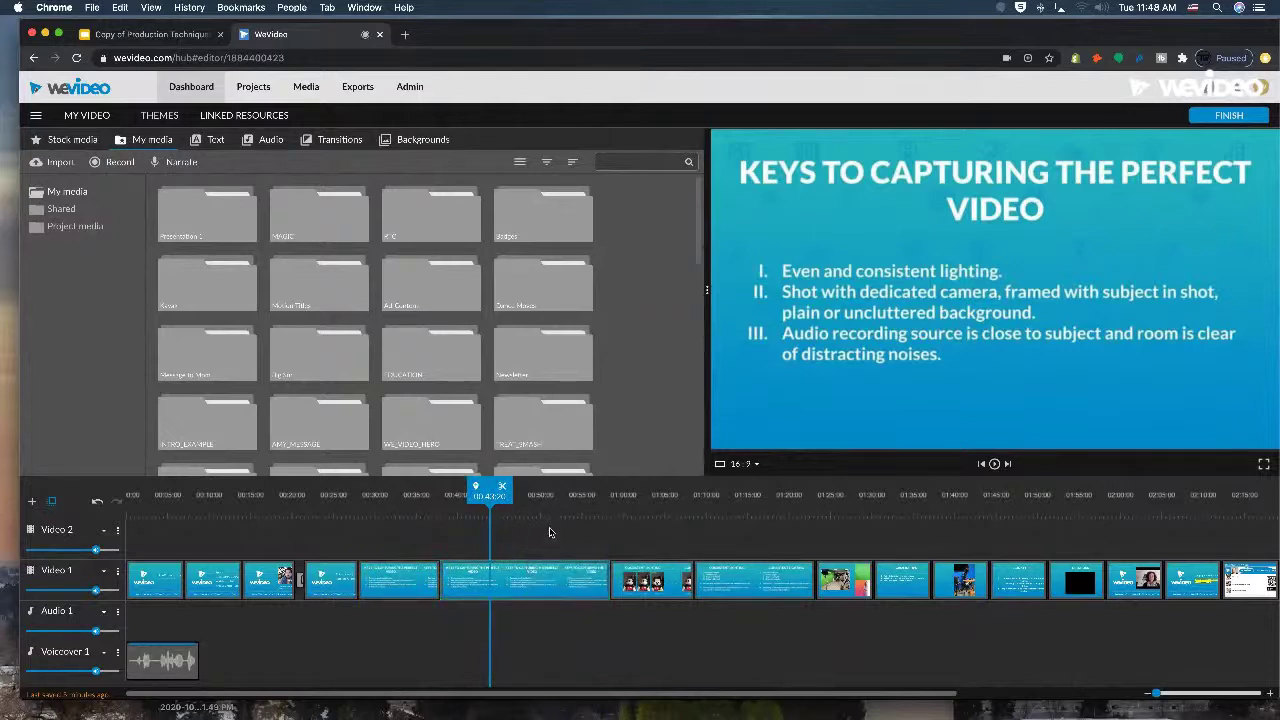
{"action": "key", "text": "s"}
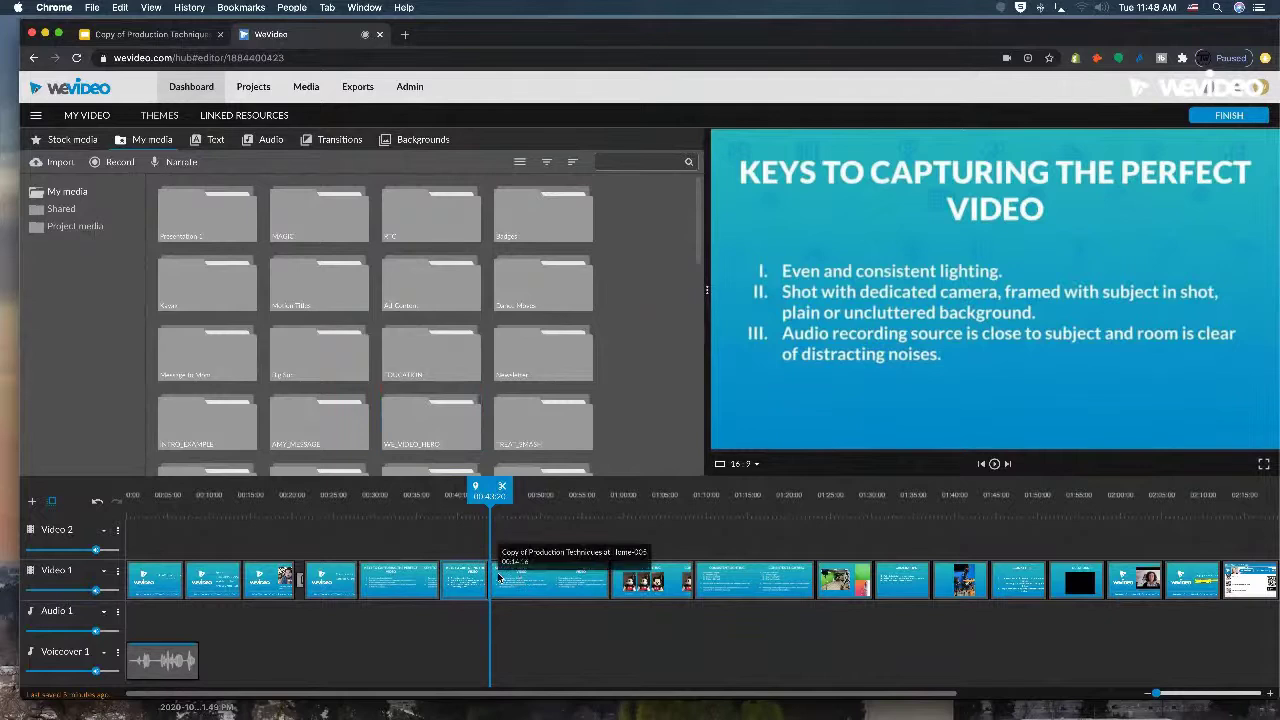
{"action": "key", "text": "super+z"}
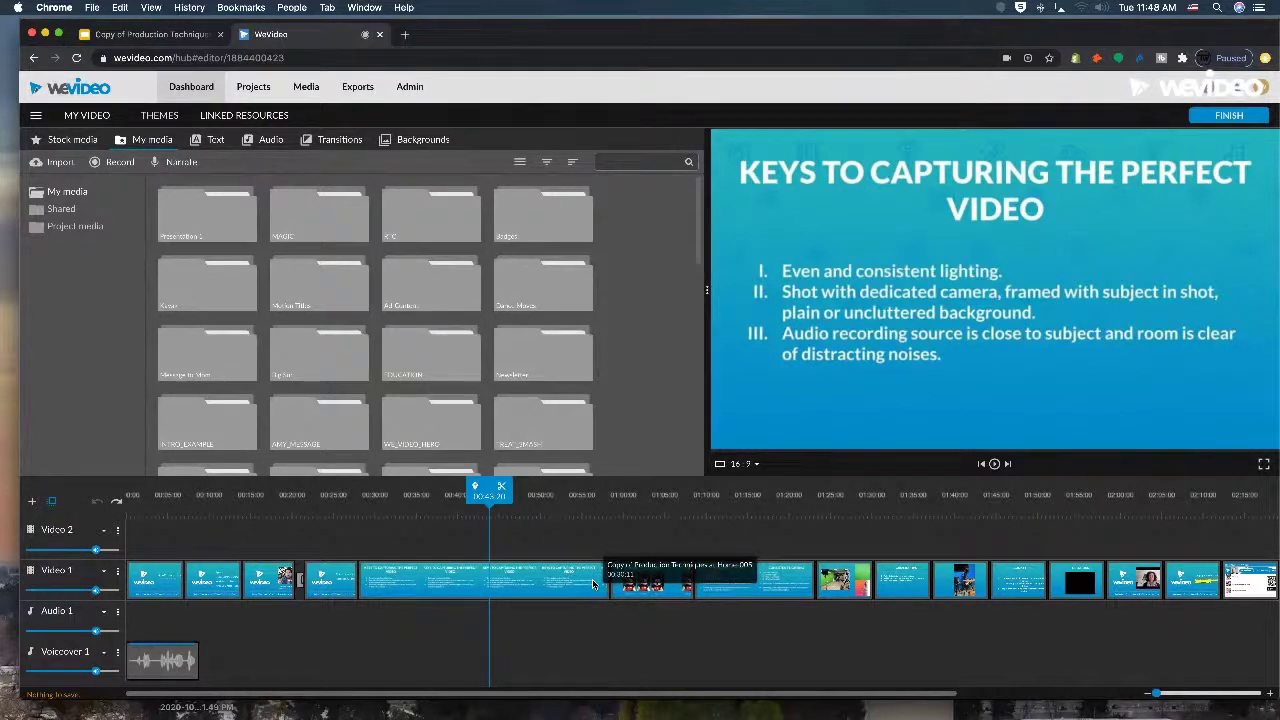
Stop the screen and webcam recording in progress and save it to the project
{"action": "mouse_move", "coordinate": [857, 712]}
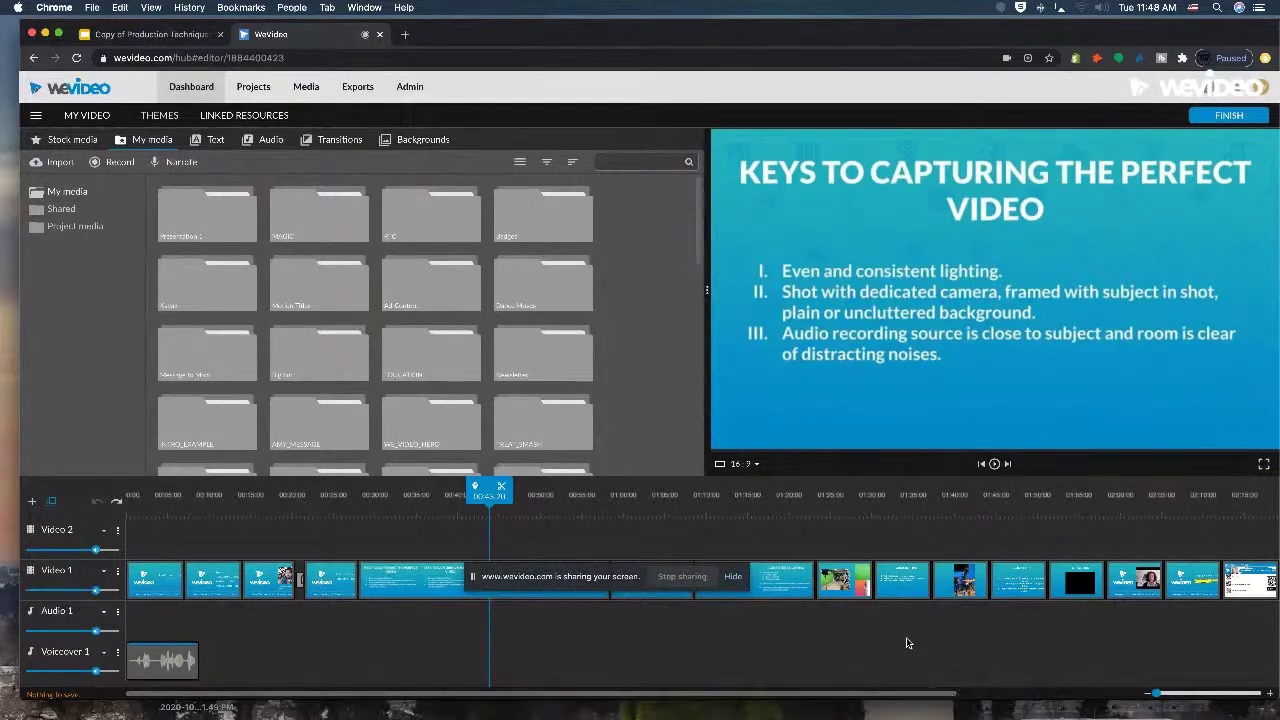
{"action": "left_click", "coordinate": [133, 164]}
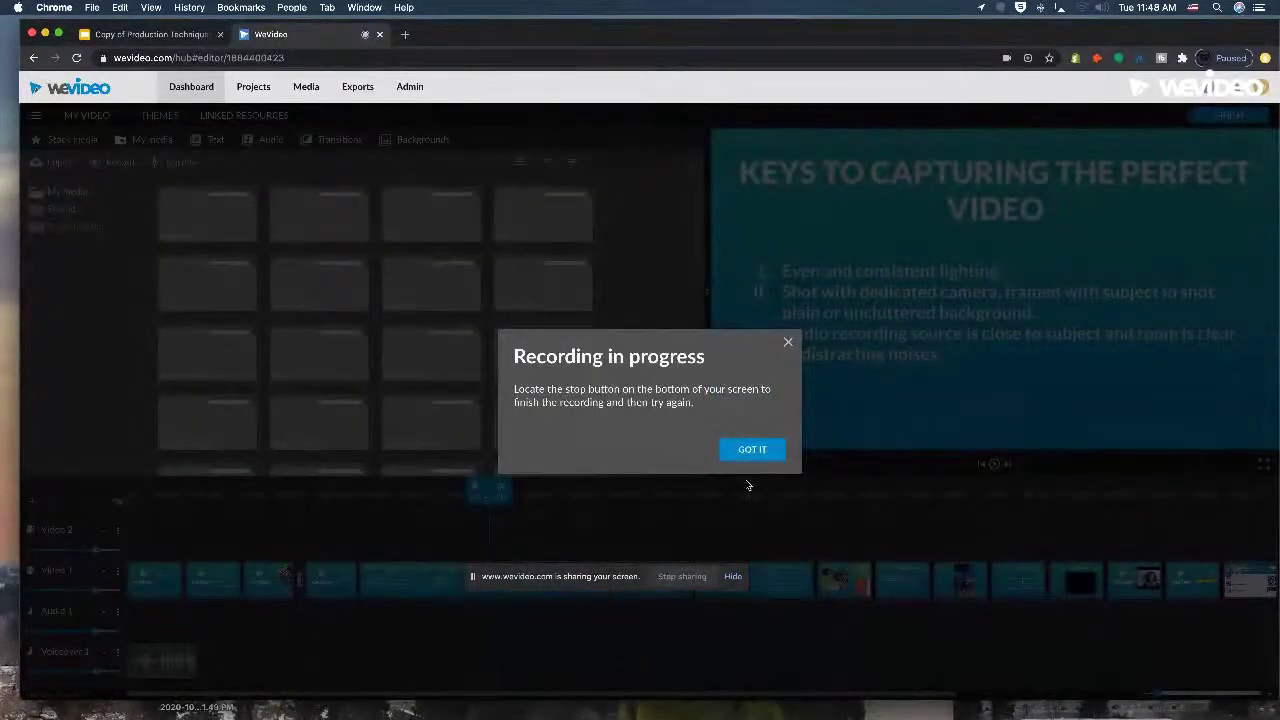
{"action": "left_click", "coordinate": [751, 451]}
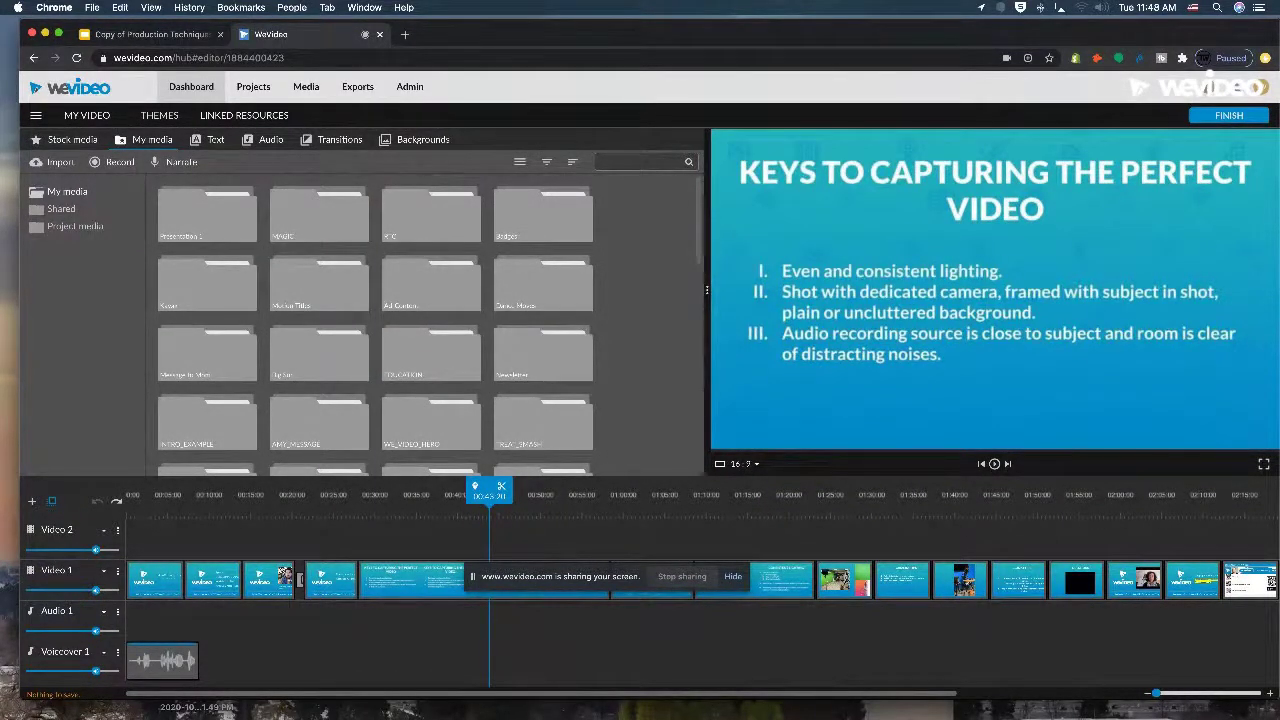
{"action": "left_click", "coordinate": [681, 576]}
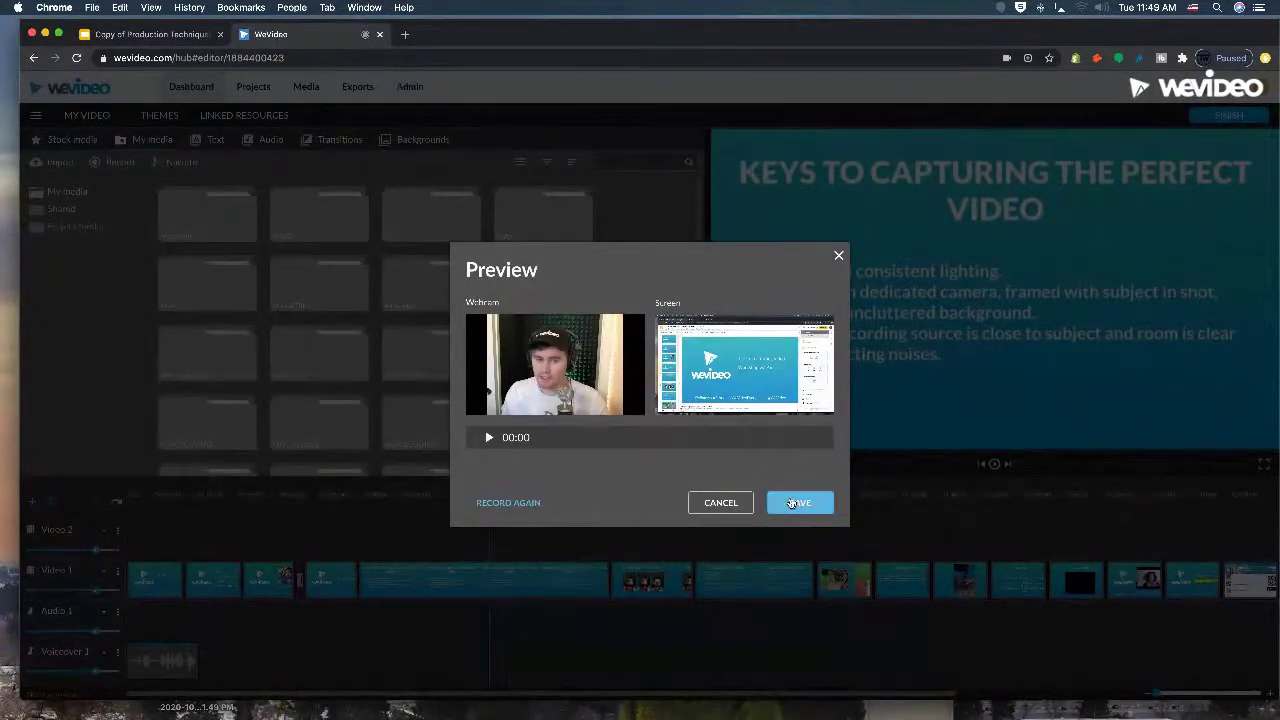
{"action": "left_click", "coordinate": [799, 503]}
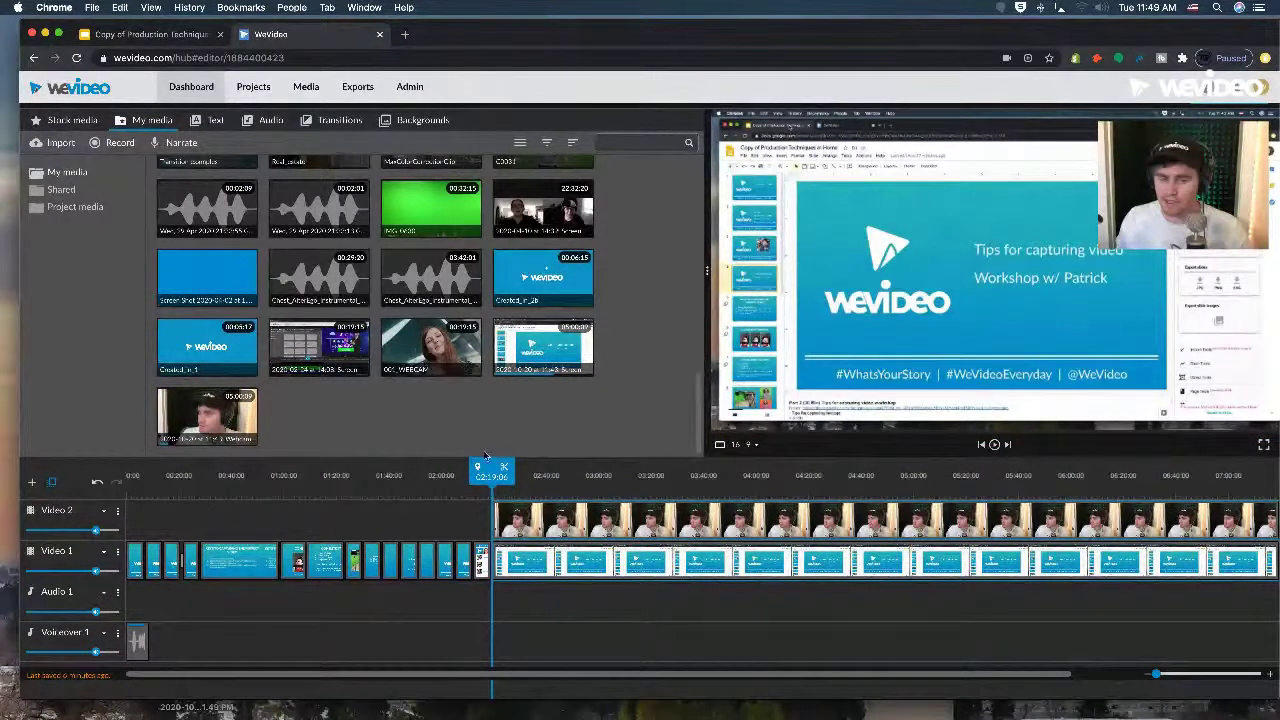
Scrub through the new screen and webcam recording on the timeline to examine its content
{"action": "left_click_drag", "start_coordinate": [491, 472], "coordinate": [598, 521]}
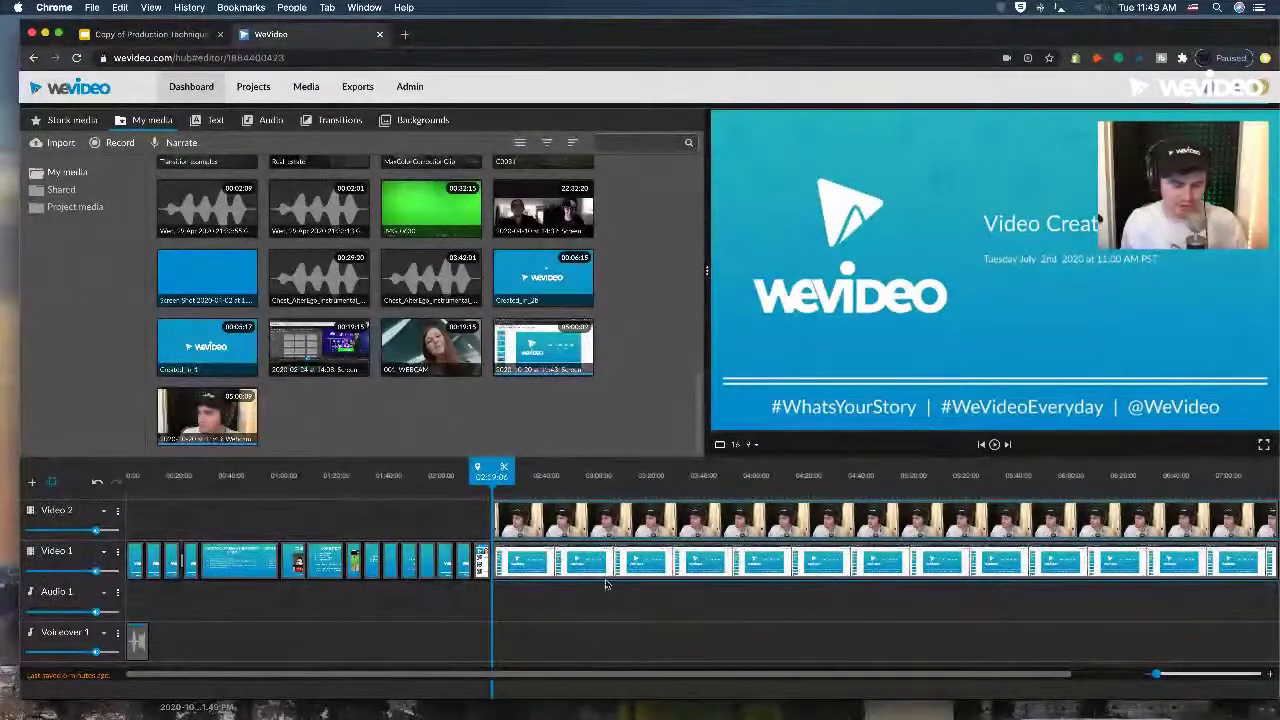
{"action": "left_click_drag", "start_coordinate": [580, 476], "coordinate": [713, 476]}
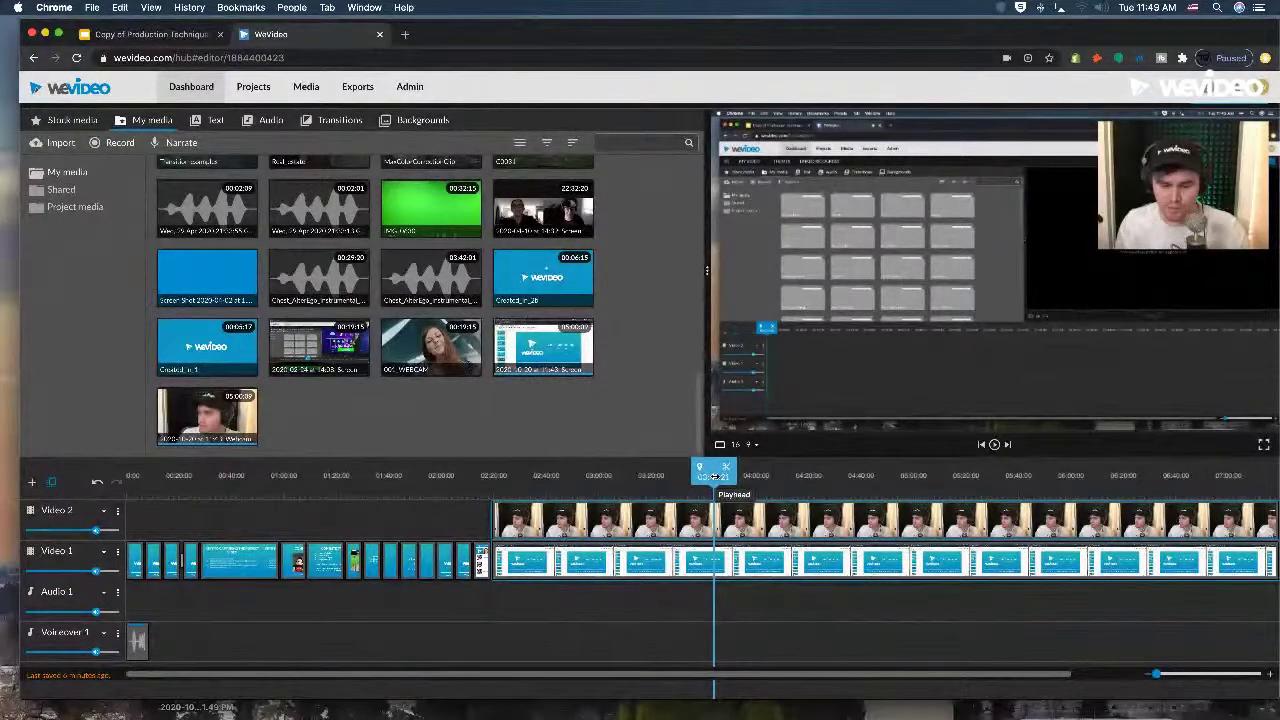
{"action": "mouse_move", "coordinate": [713, 476]}
{"action": "left_mouse_down"}
{"action": "mouse_move", "coordinate": [877, 477]}
{"action": "mouse_move", "coordinate": [690, 478]}
{"action": "left_mouse_up"}
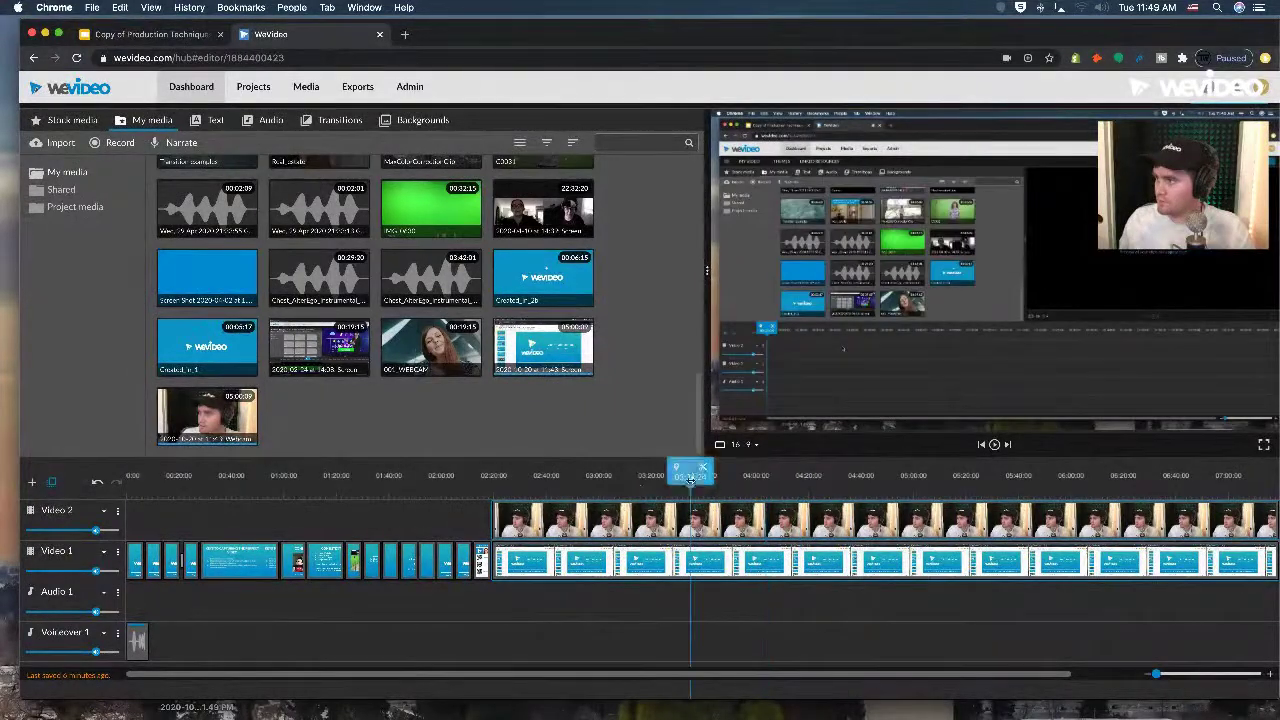
{"action": "left_click", "coordinate": [590, 479]}
{"action": "left_click", "coordinate": [669, 478]}
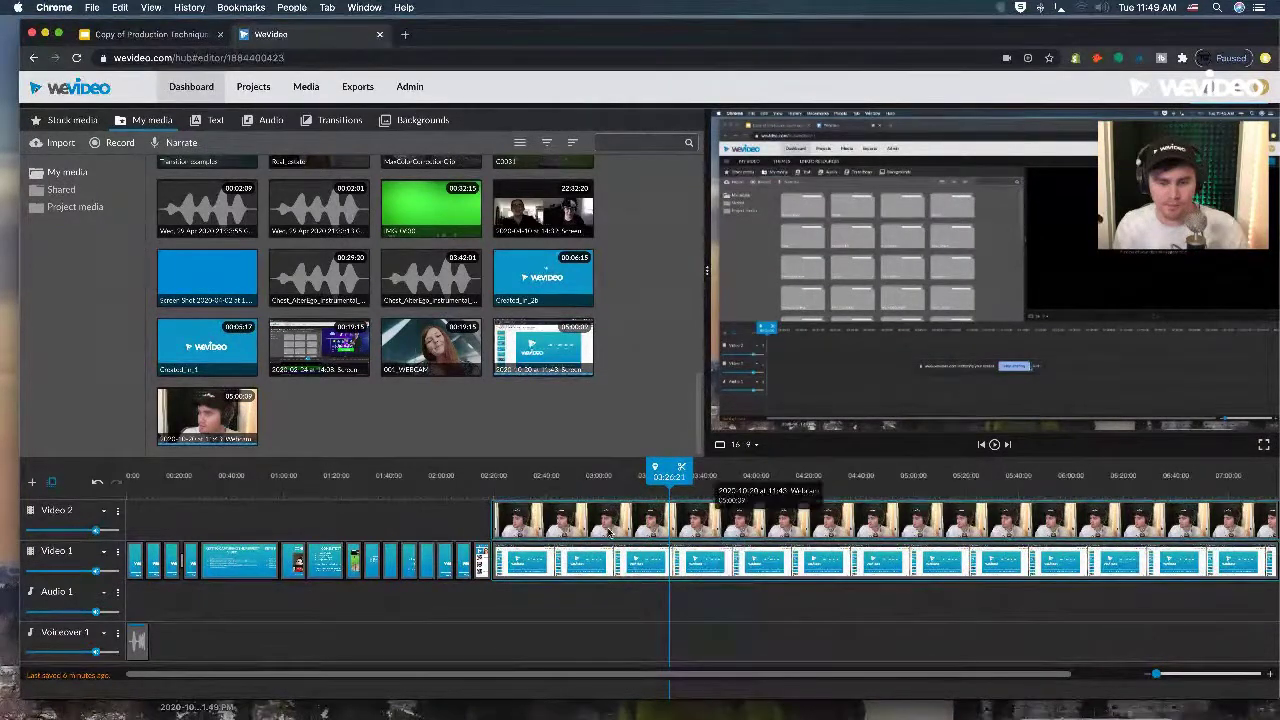
{"action": "left_click", "coordinate": [500, 520]}
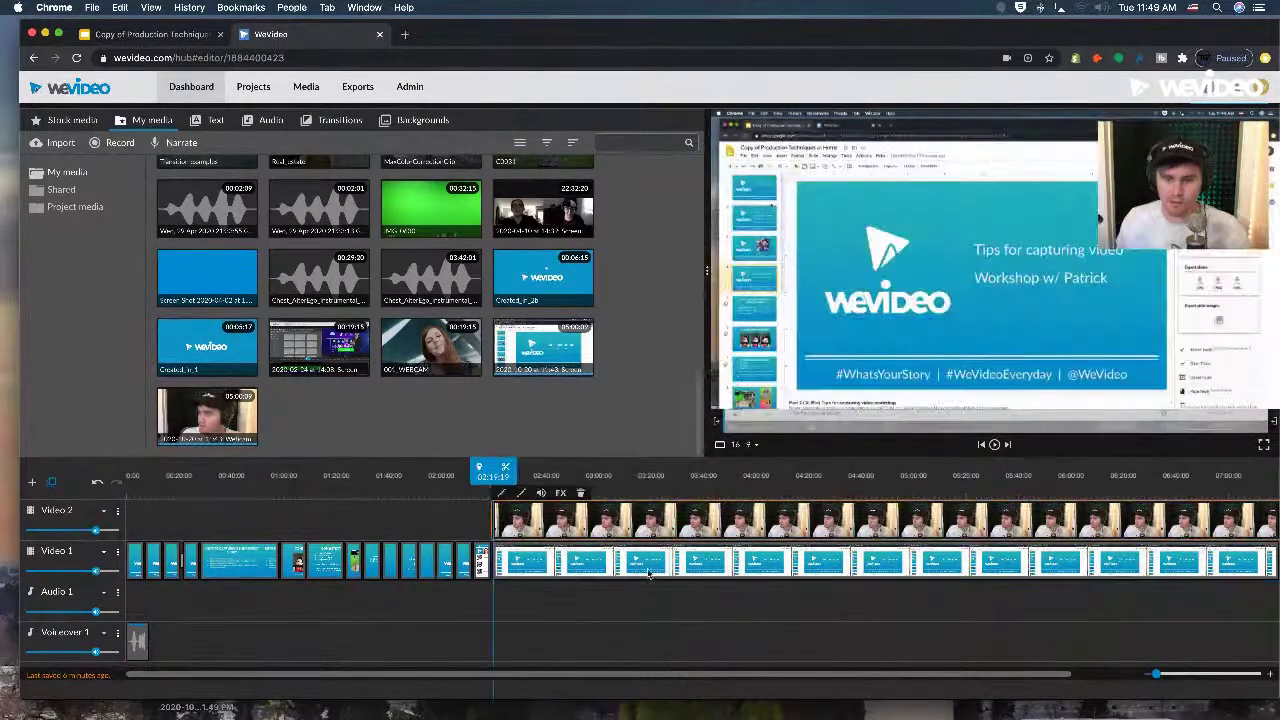
{"action": "left_click", "coordinate": [683, 479]}
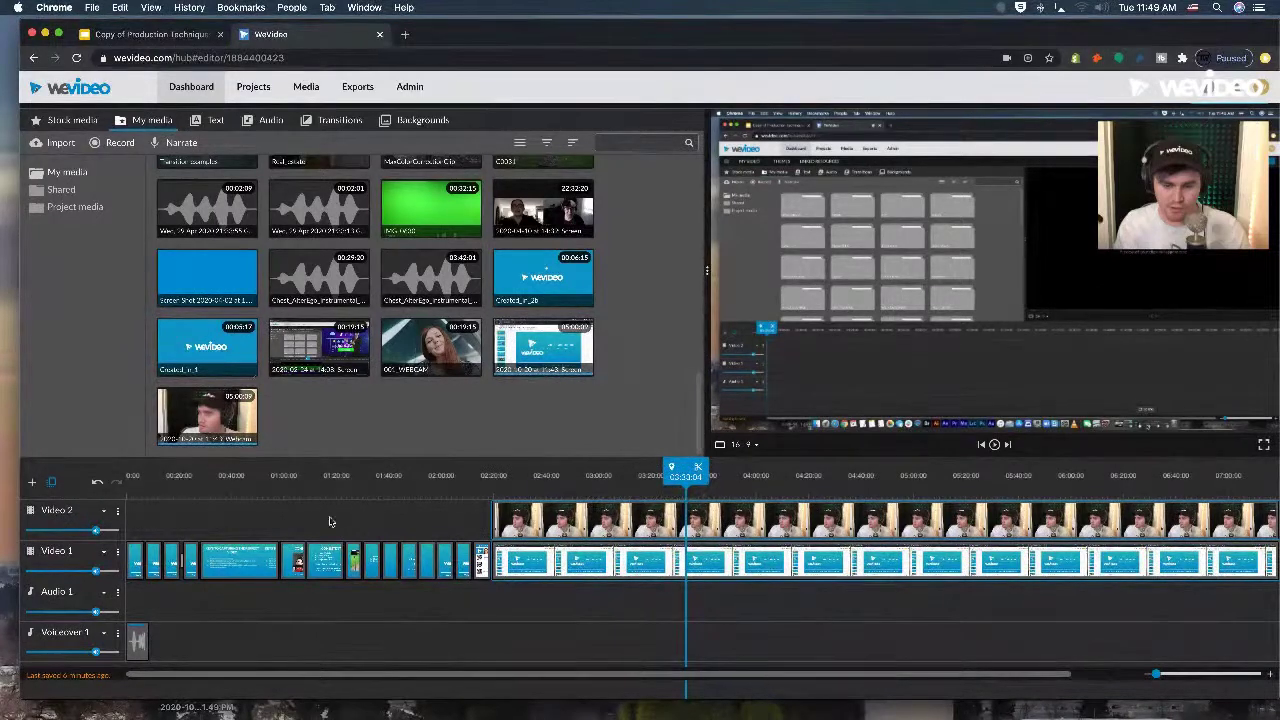
{"action": "left_click_drag", "start_coordinate": [575, 355], "coordinate": [614, 596]}
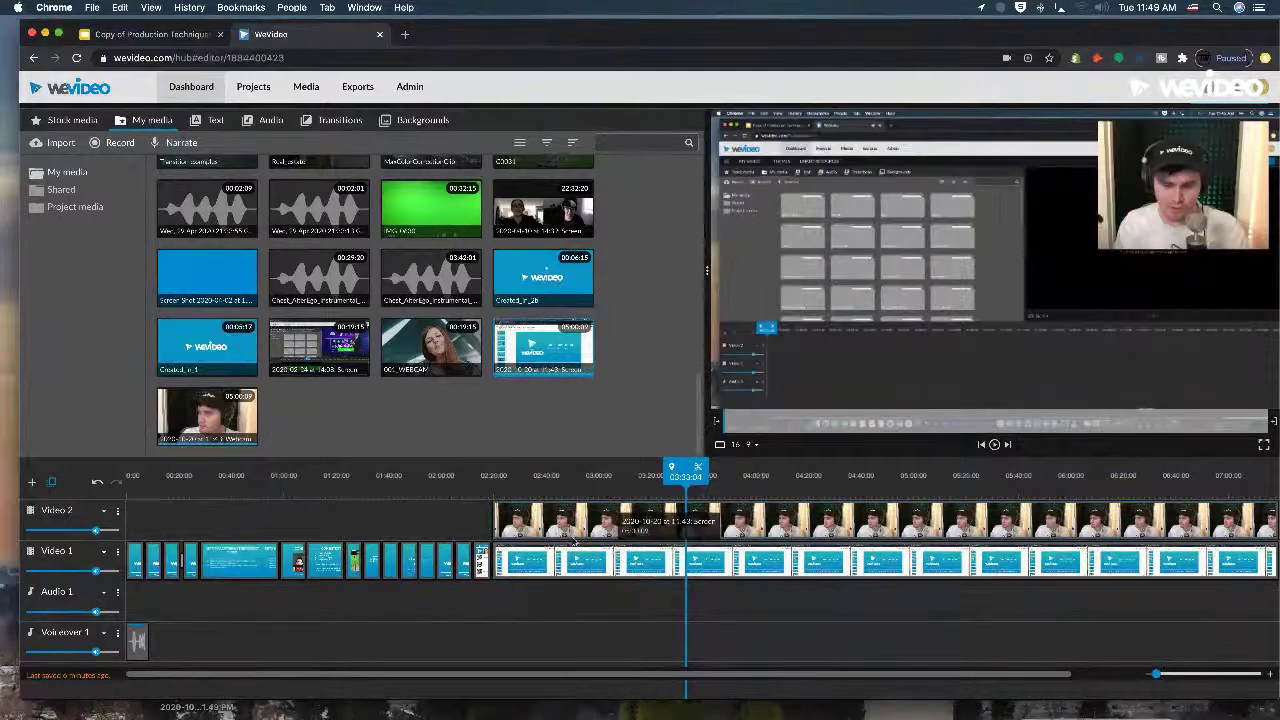
Move the webcam overlay to about x 1288, y 26 in the frame and save the clip changes
{"action": "double_click", "coordinate": [868, 521]}
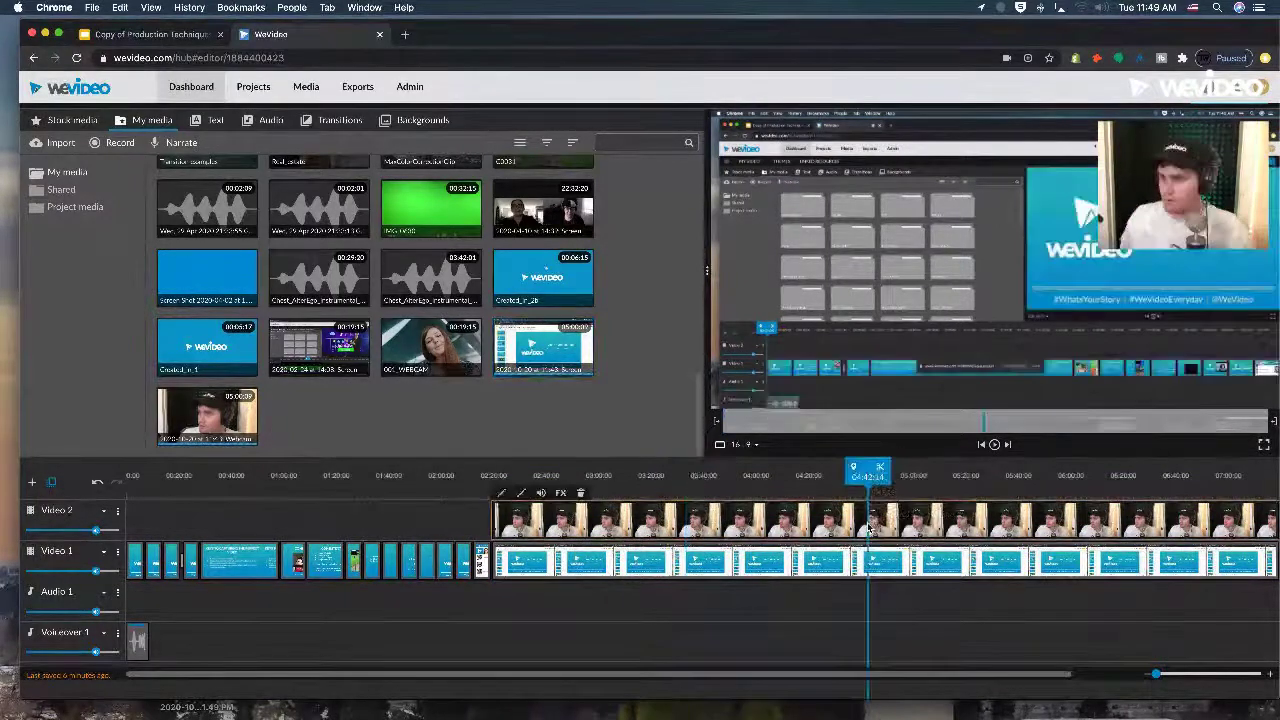
{"action": "left_click_drag", "start_coordinate": [1183, 185], "coordinate": [1150, 190]}
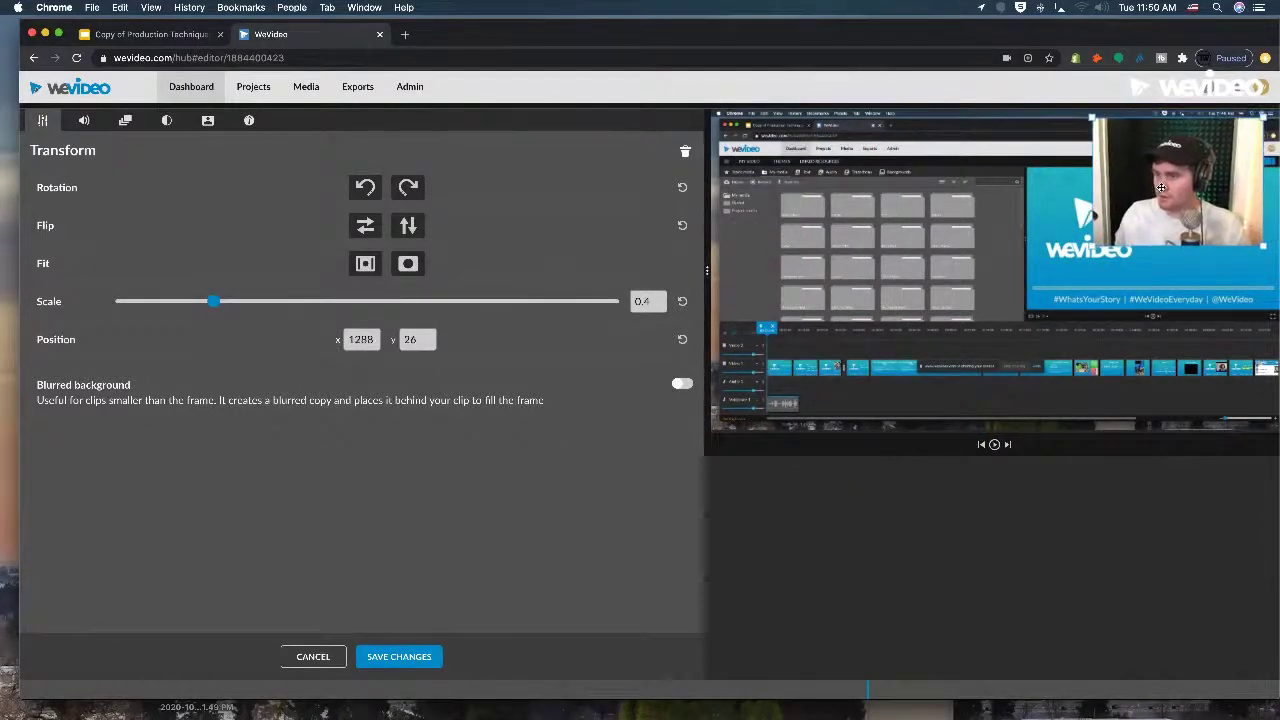
{"action": "left_click", "coordinate": [395, 657]}
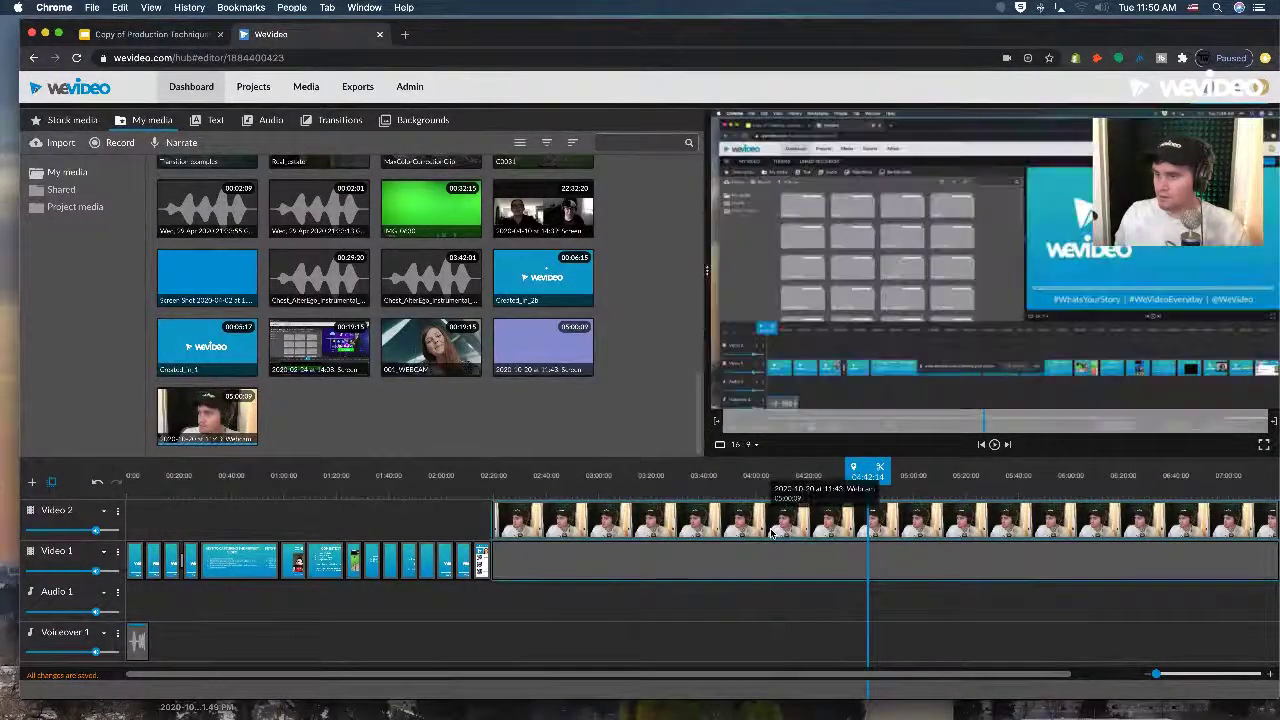
Delete the screen and webcam recording clips from the timeline, and open the stock media library with the playhead at the start
{"action": "key", "text": "Delete"}
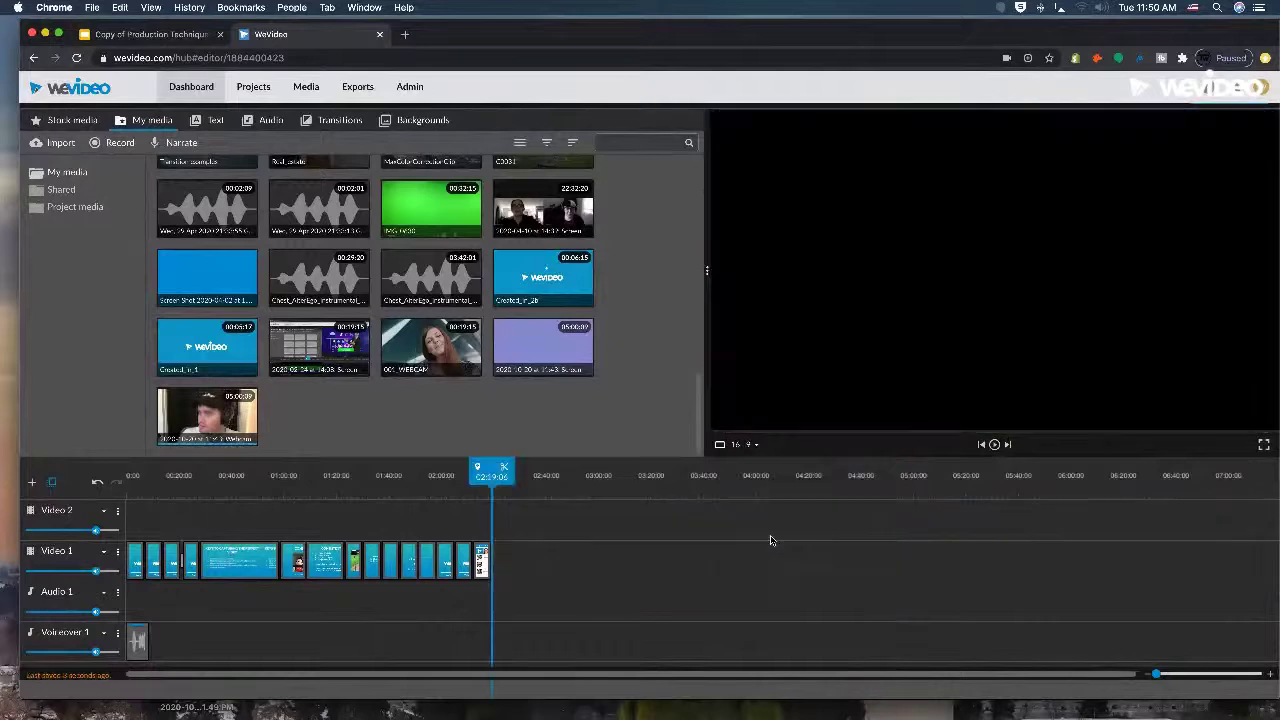
{"action": "left_click_drag", "start_coordinate": [395, 471], "coordinate": [126, 471]}
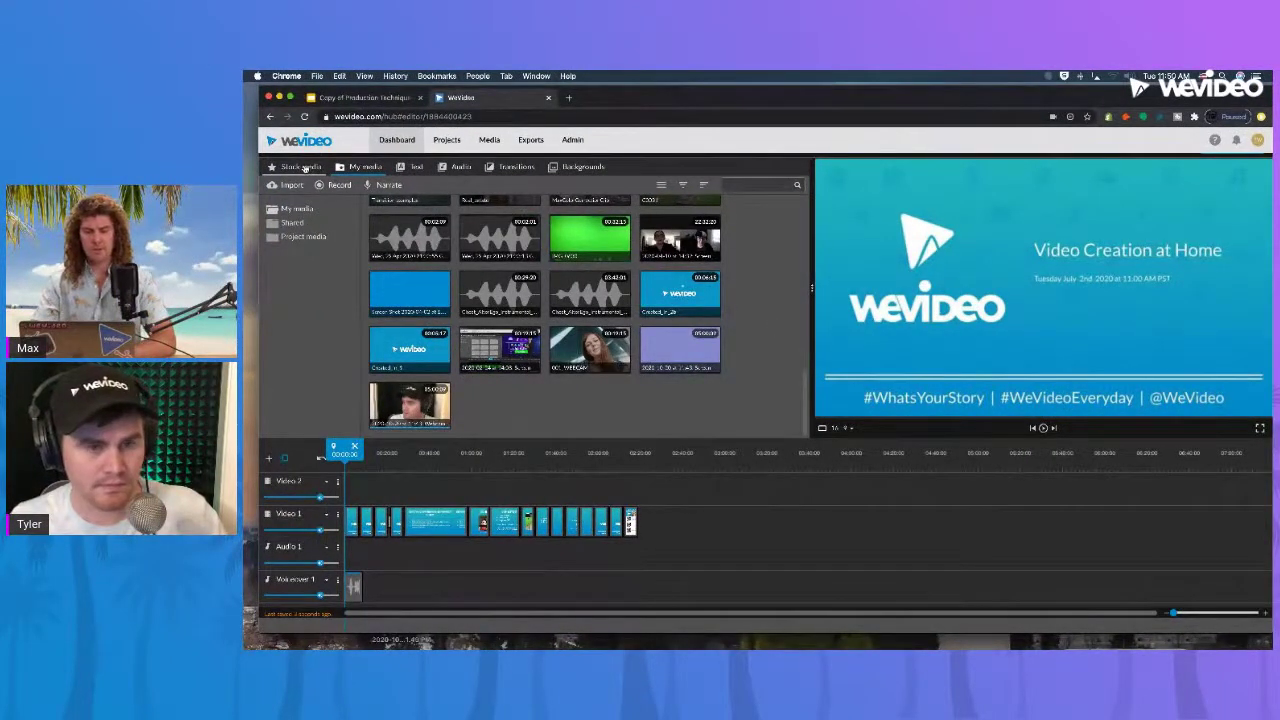
{"action": "left_click", "coordinate": [304, 168]}
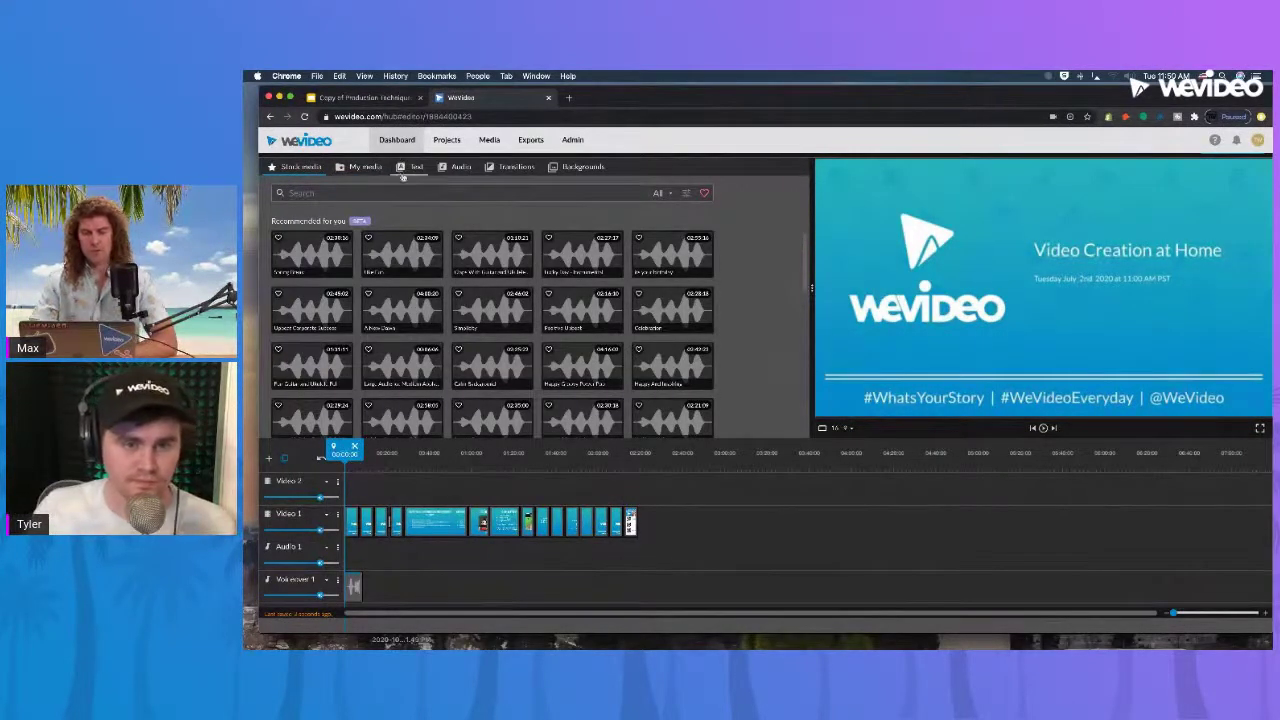
Browse the standard transitions library from start to end to examine the available transition effects
{"action": "left_click", "coordinate": [499, 168]}
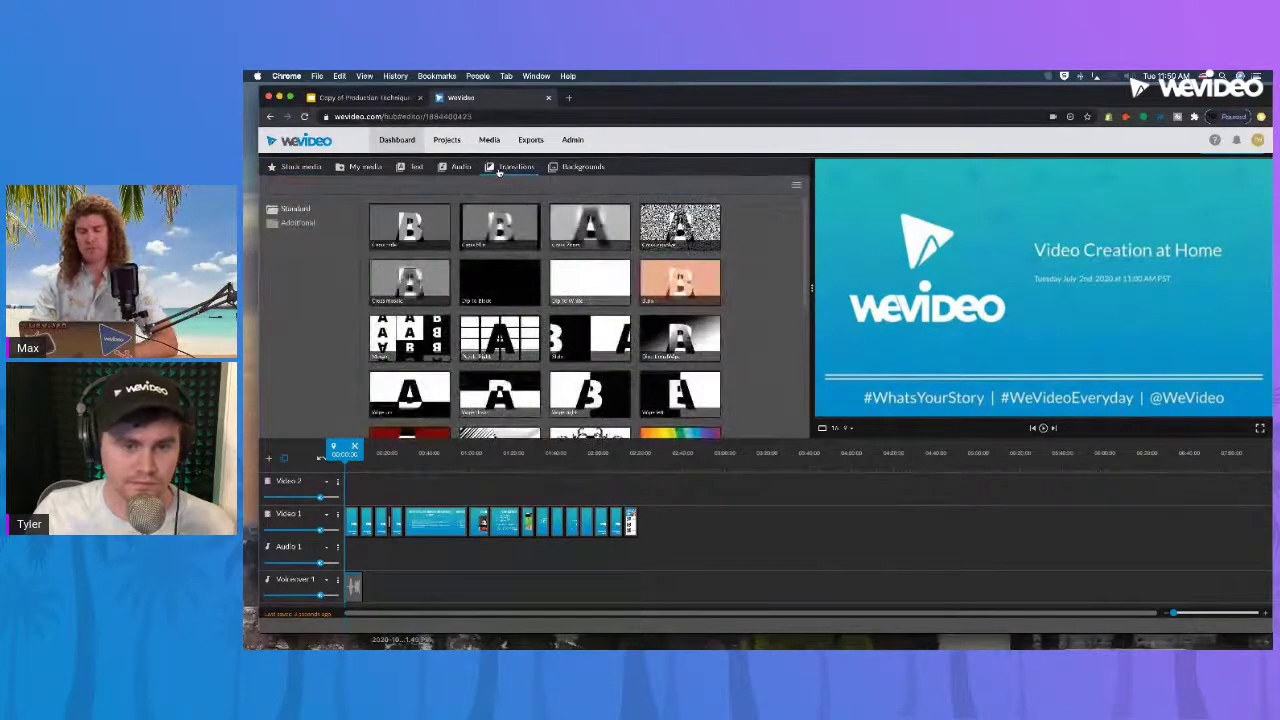
{"action": "scroll", "coordinate": [520, 250], "scroll_direction": "down", "scroll_amount": 3}
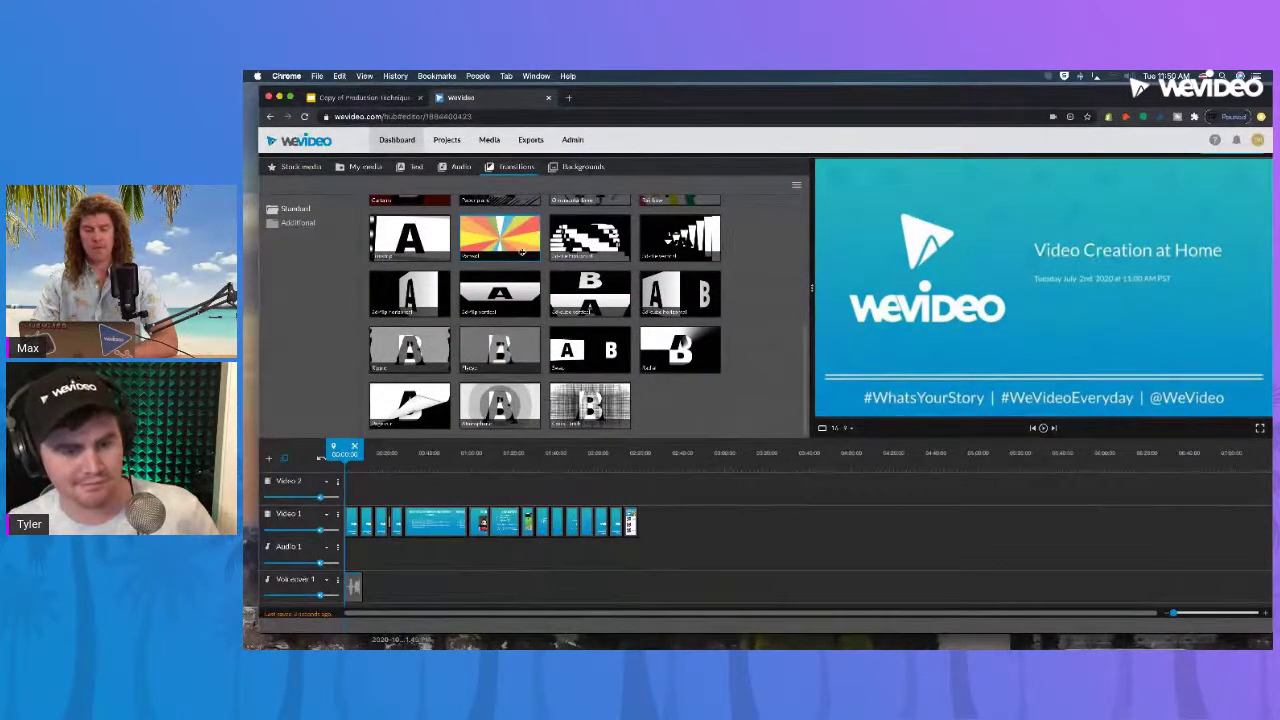
{"action": "scroll", "coordinate": [521, 252], "scroll_direction": "up", "scroll_amount": 5}
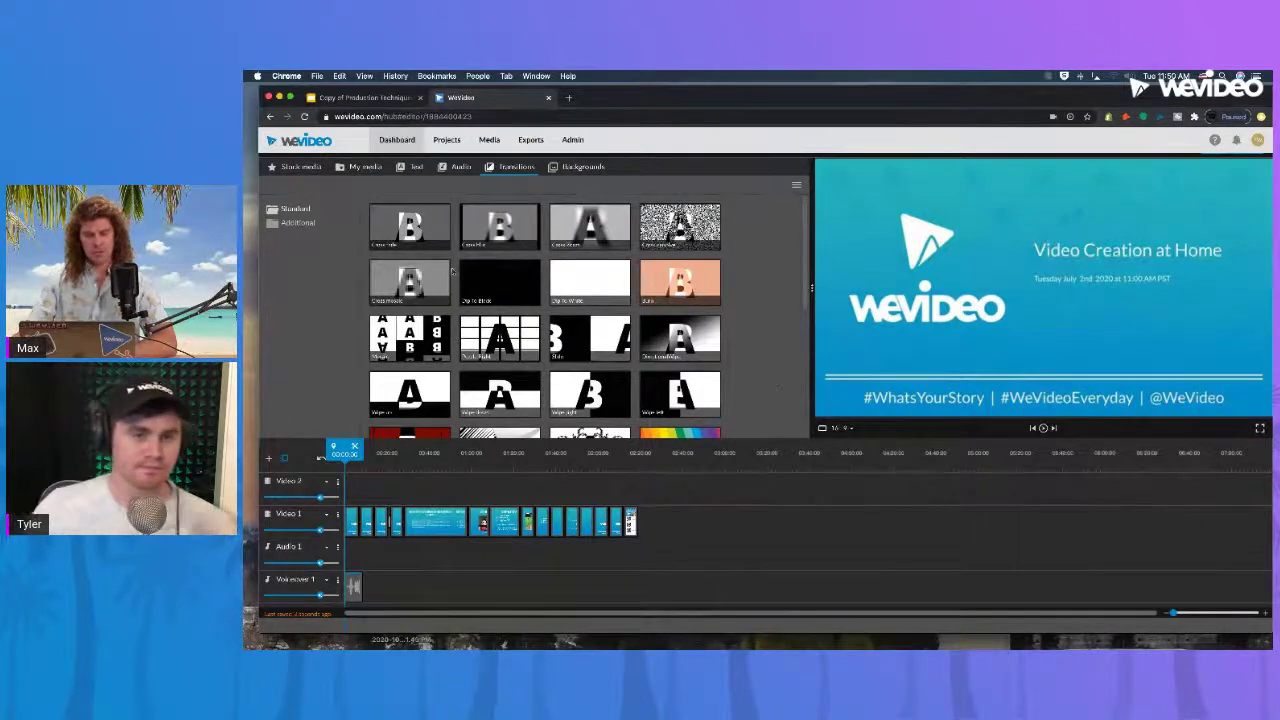
{"action": "scroll", "coordinate": [452, 270], "scroll_direction": "down", "scroll_amount": 3}
{"action": "scroll", "coordinate": [500, 280], "scroll_direction": "up", "scroll_amount": 3}
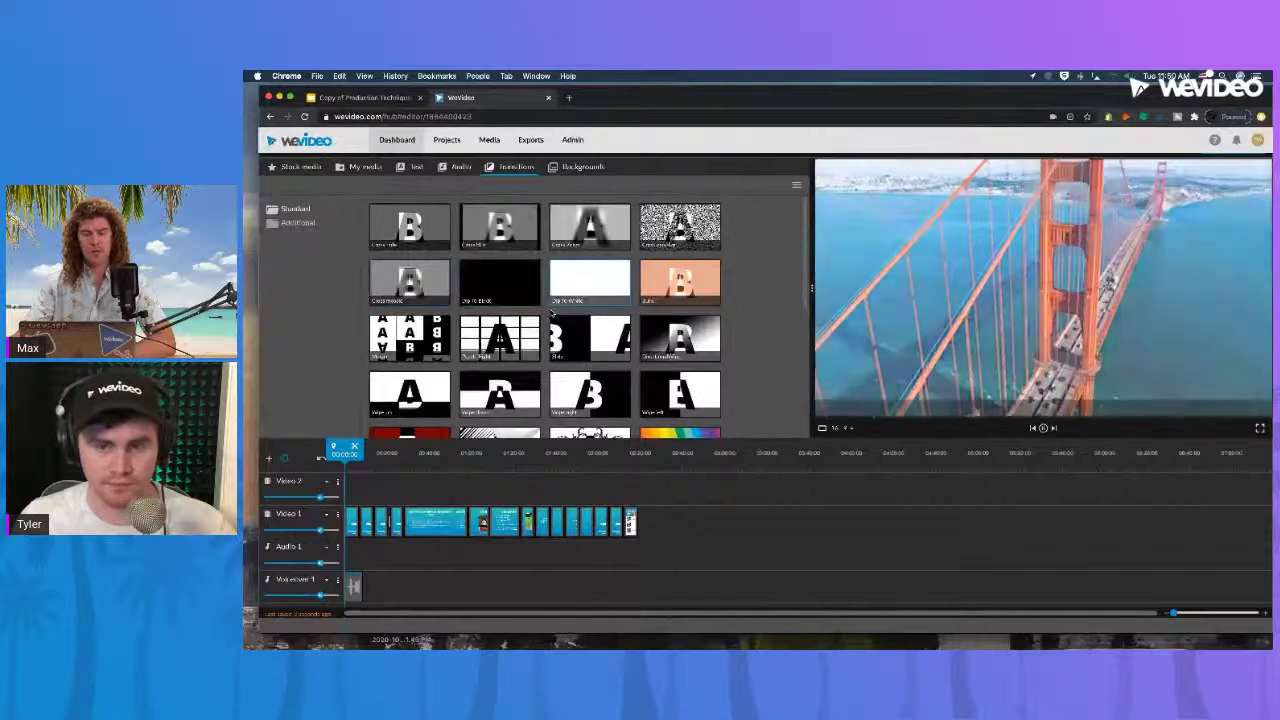
{"action": "scroll", "coordinate": [549, 333], "scroll_direction": "down", "scroll_amount": 2}
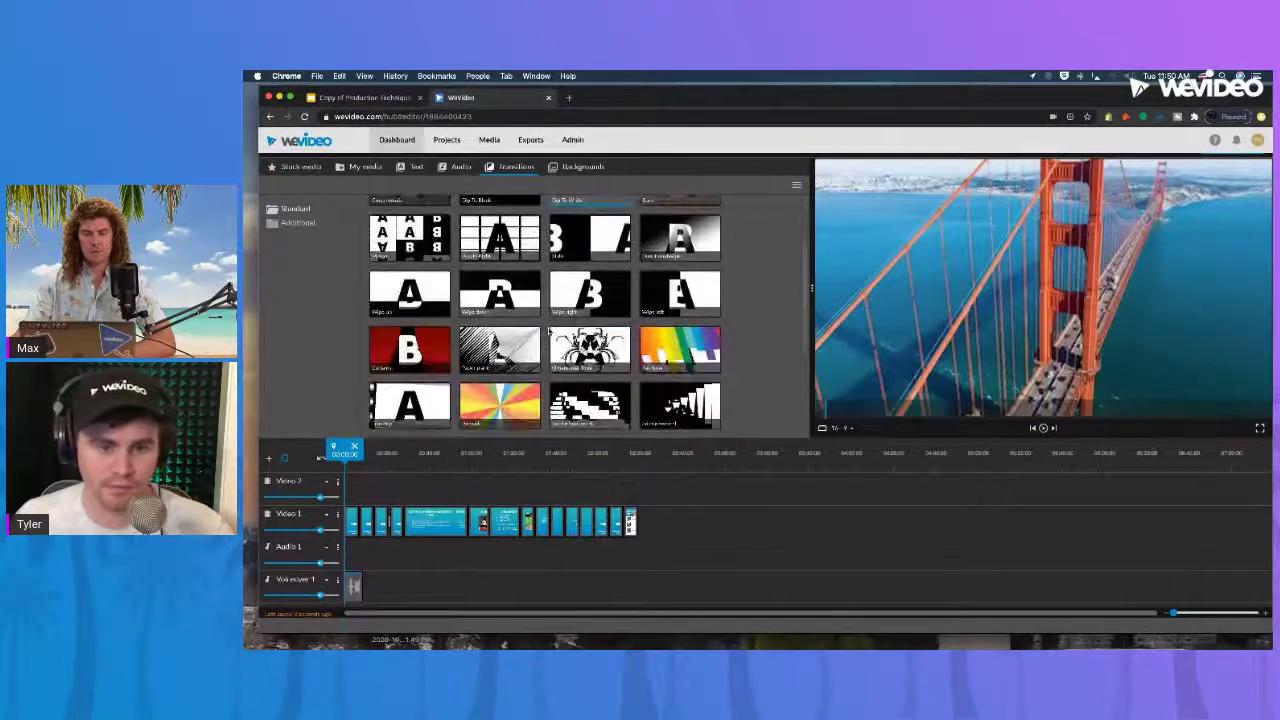
{"action": "scroll", "coordinate": [549, 333], "scroll_direction": "down", "scroll_amount": 4}
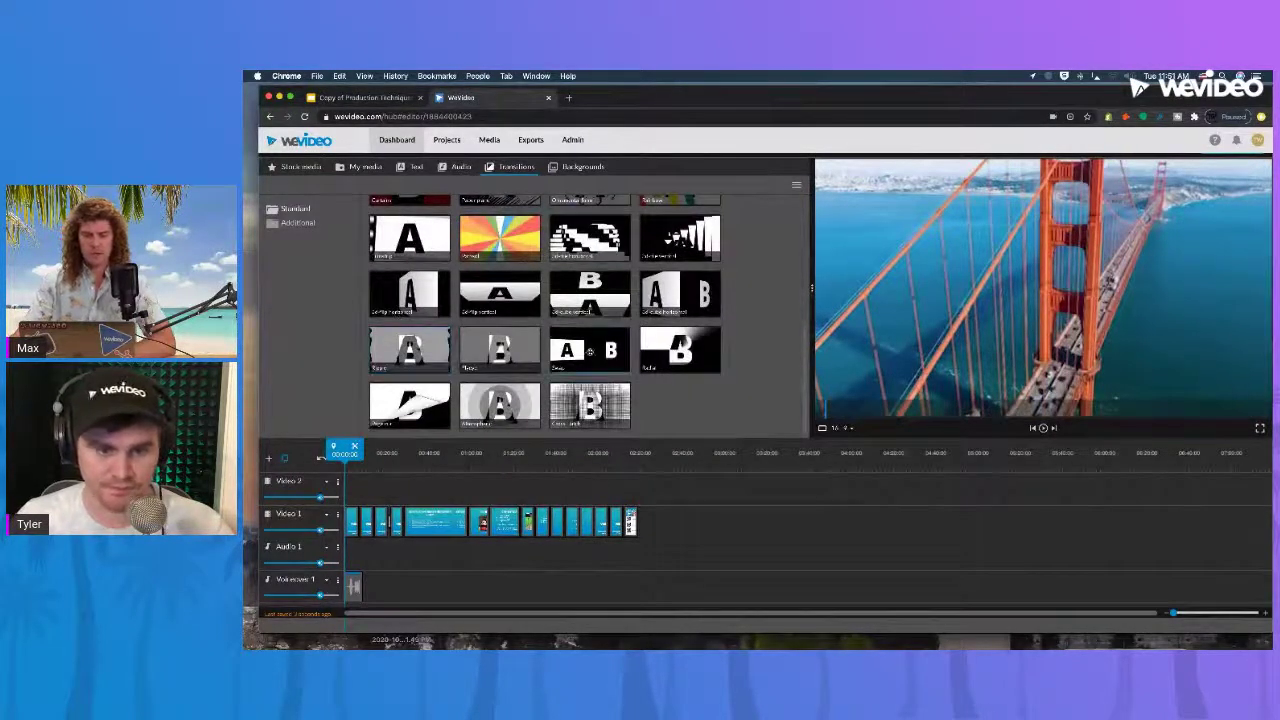
{"action": "scroll", "coordinate": [449, 208], "scroll_direction": "up", "scroll_amount": 6}
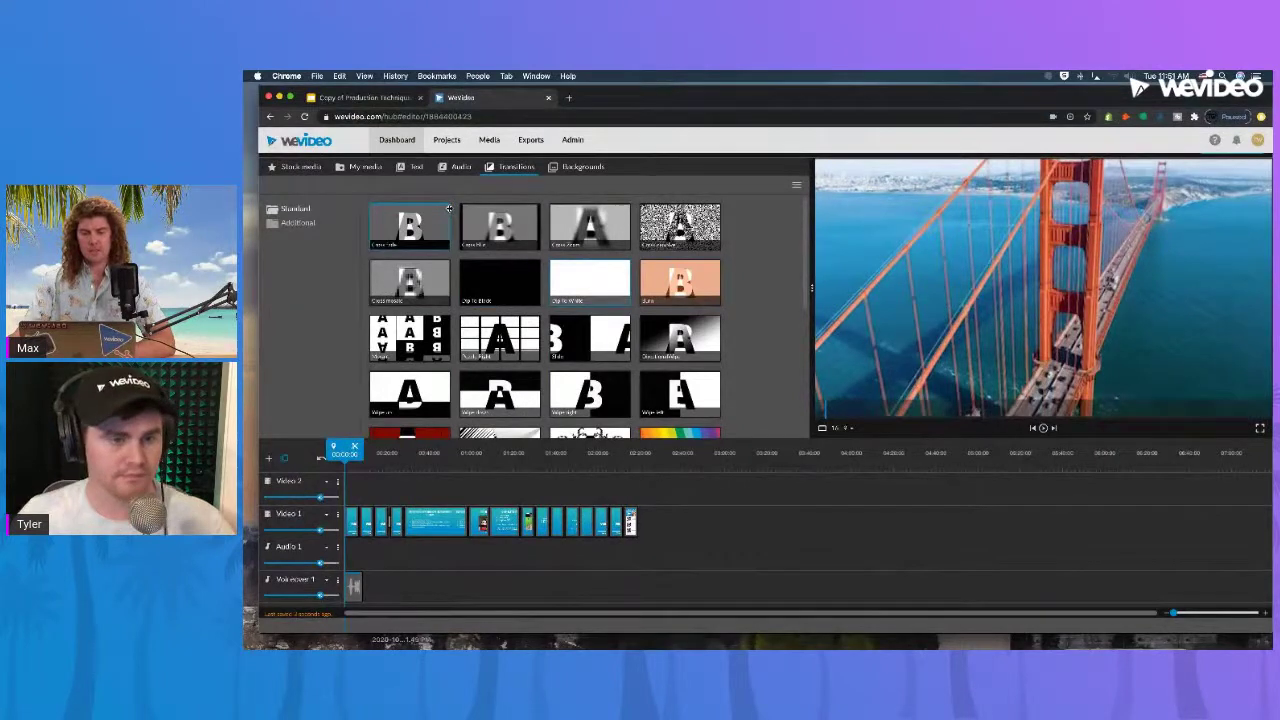
Open the text title library, enlarge the page display, and show the Static titles
{"action": "left_click", "coordinate": [410, 168]}
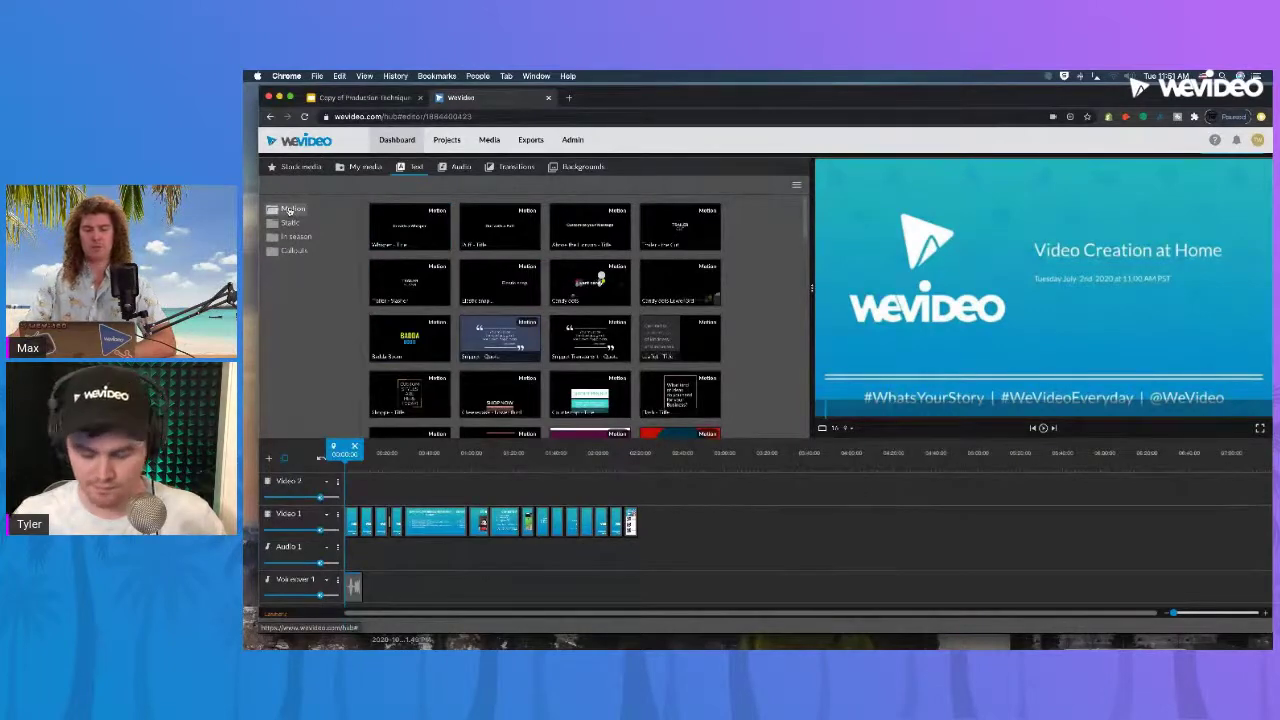
{"action": "key", "text": "super+equal"}
{"action": "key", "text": "super+equal"}
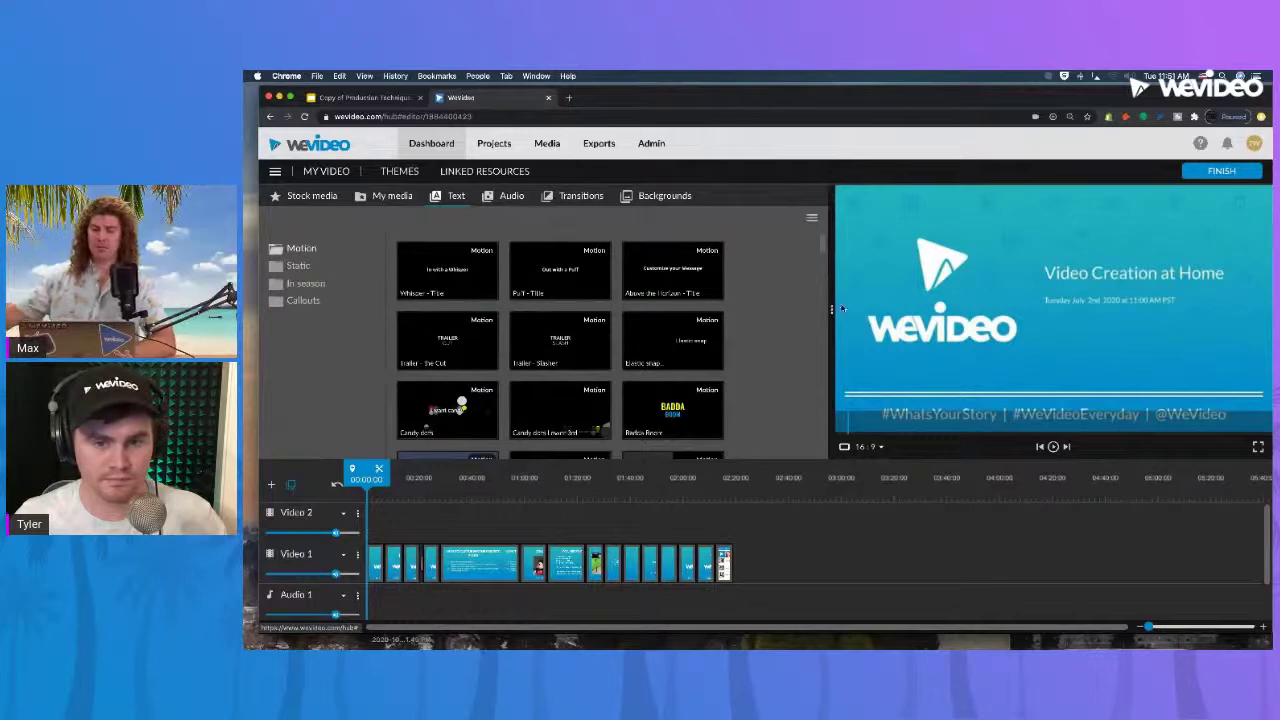
{"action": "mouse_move", "coordinate": [831, 309]}
{"action": "left_mouse_down"}
{"action": "mouse_move", "coordinate": [934, 309]}
{"action": "mouse_move", "coordinate": [833, 309]}
{"action": "left_mouse_up"}
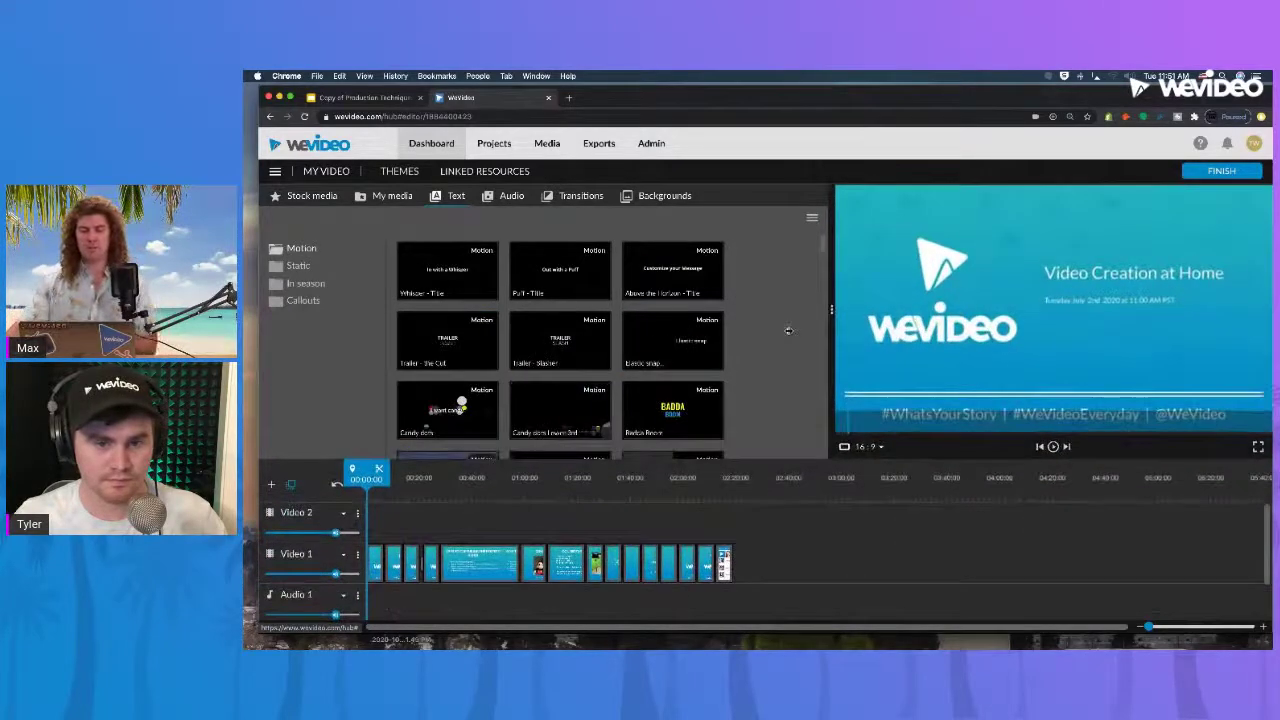
{"action": "left_click", "coordinate": [298, 266]}
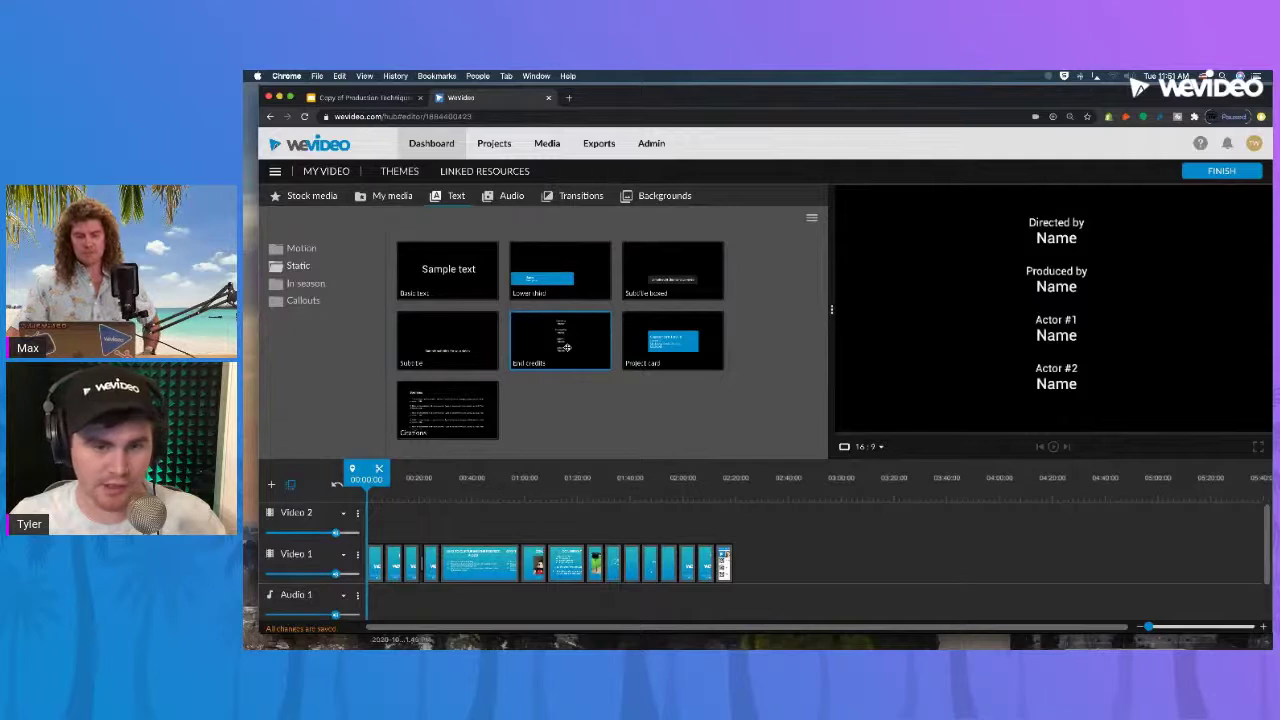
{"action": "left_click_drag", "start_coordinate": [565, 347], "coordinate": [668, 487]}
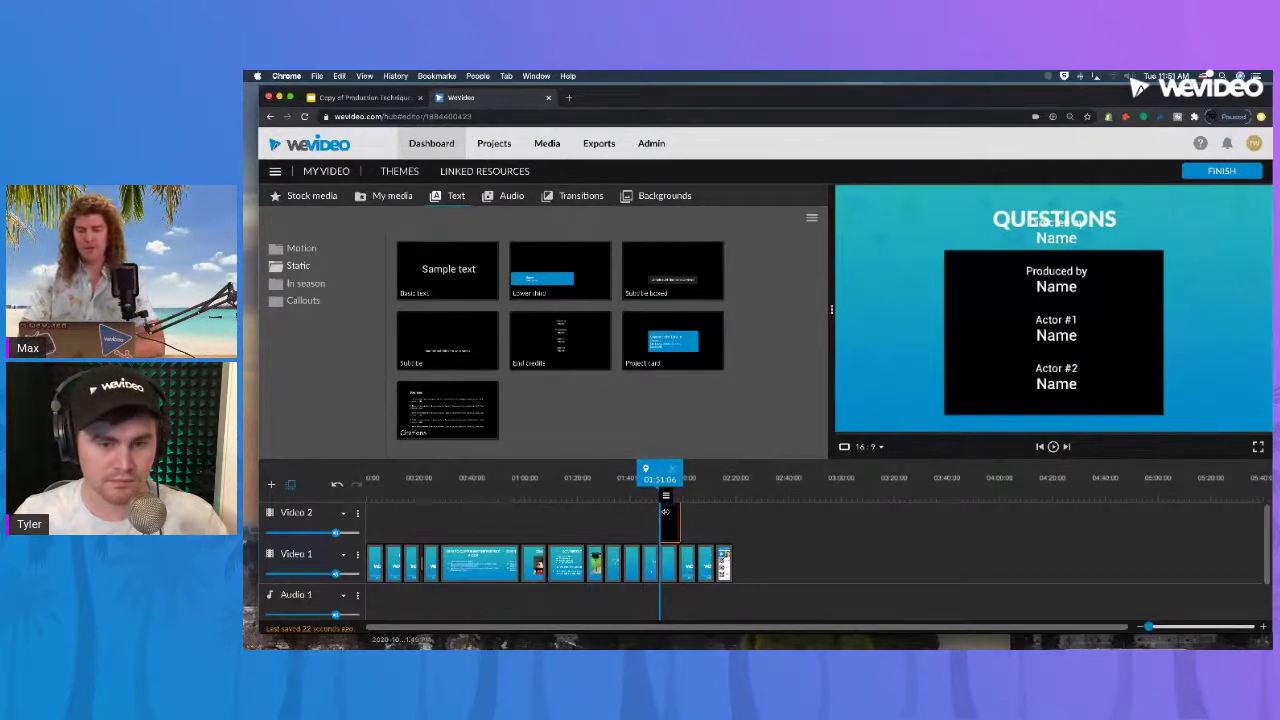
{"action": "double_click", "coordinate": [667, 515]}
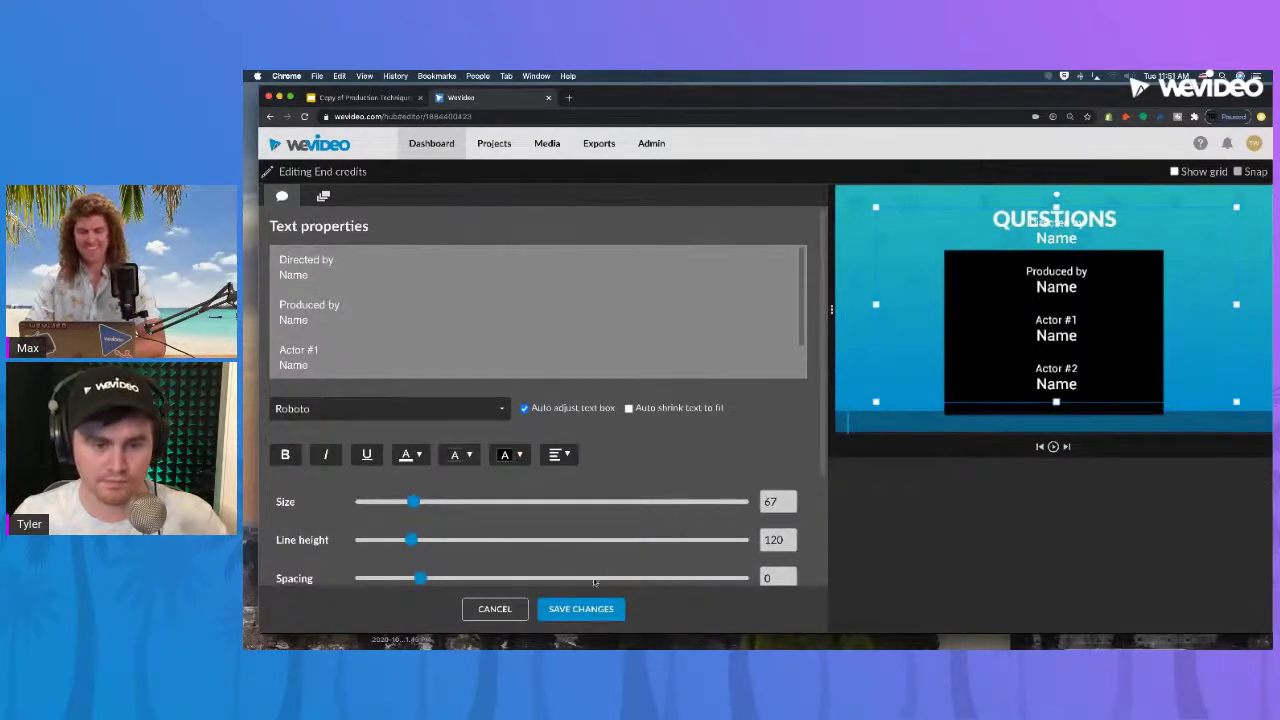
{"action": "left_click", "coordinate": [494, 609]}
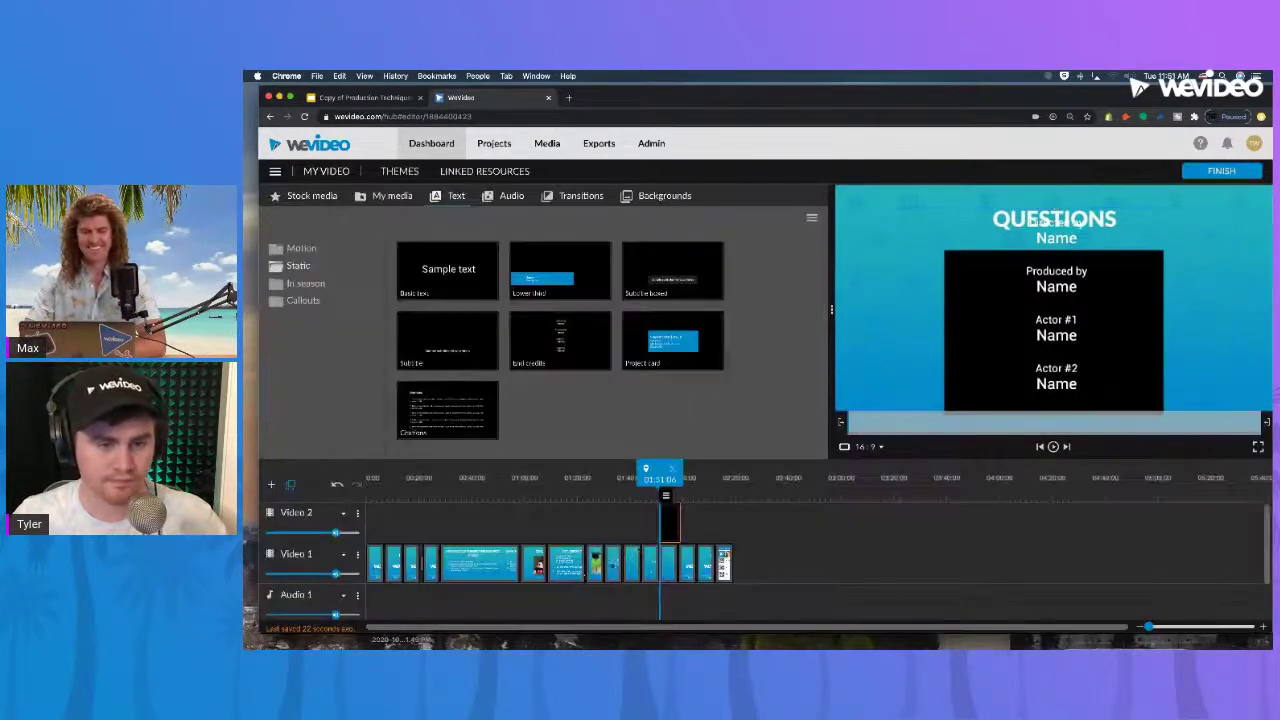
{"action": "left_click", "coordinate": [633, 515]}
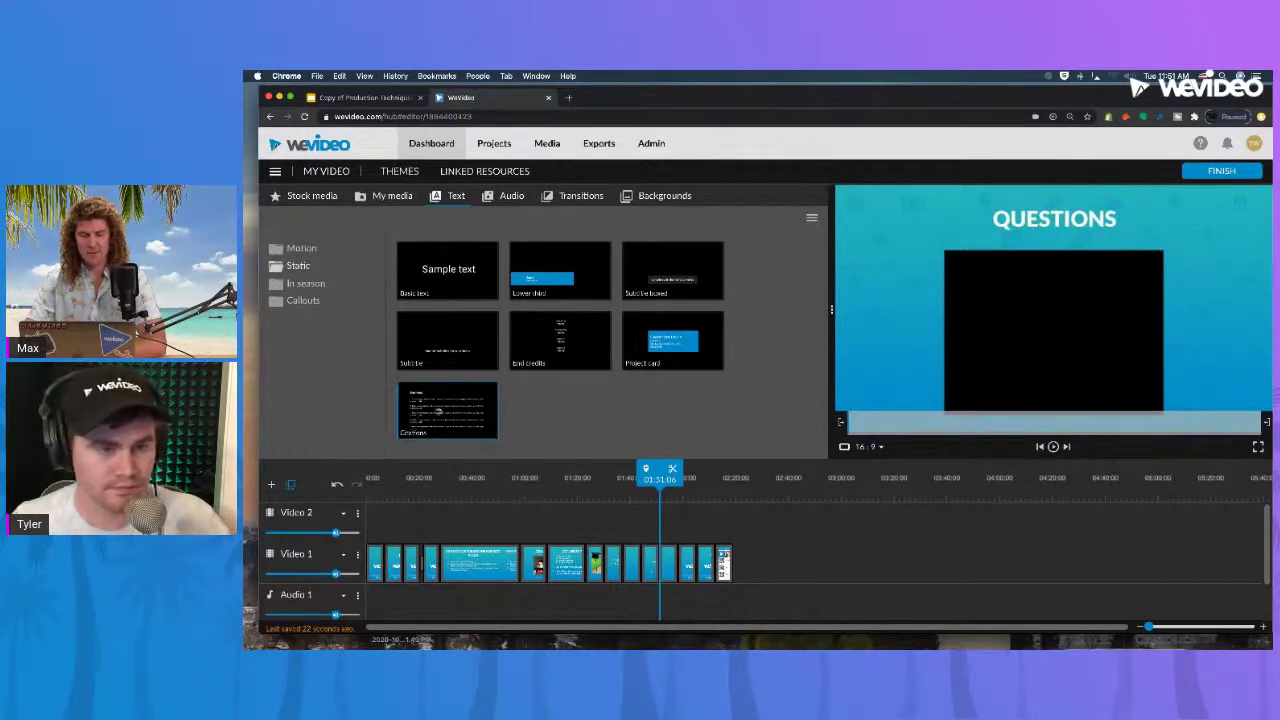
Preview the Citations and Basic text titles, and add the End credits title at the end of Video 1, after the last clip
{"action": "left_click", "coordinate": [425, 407]}
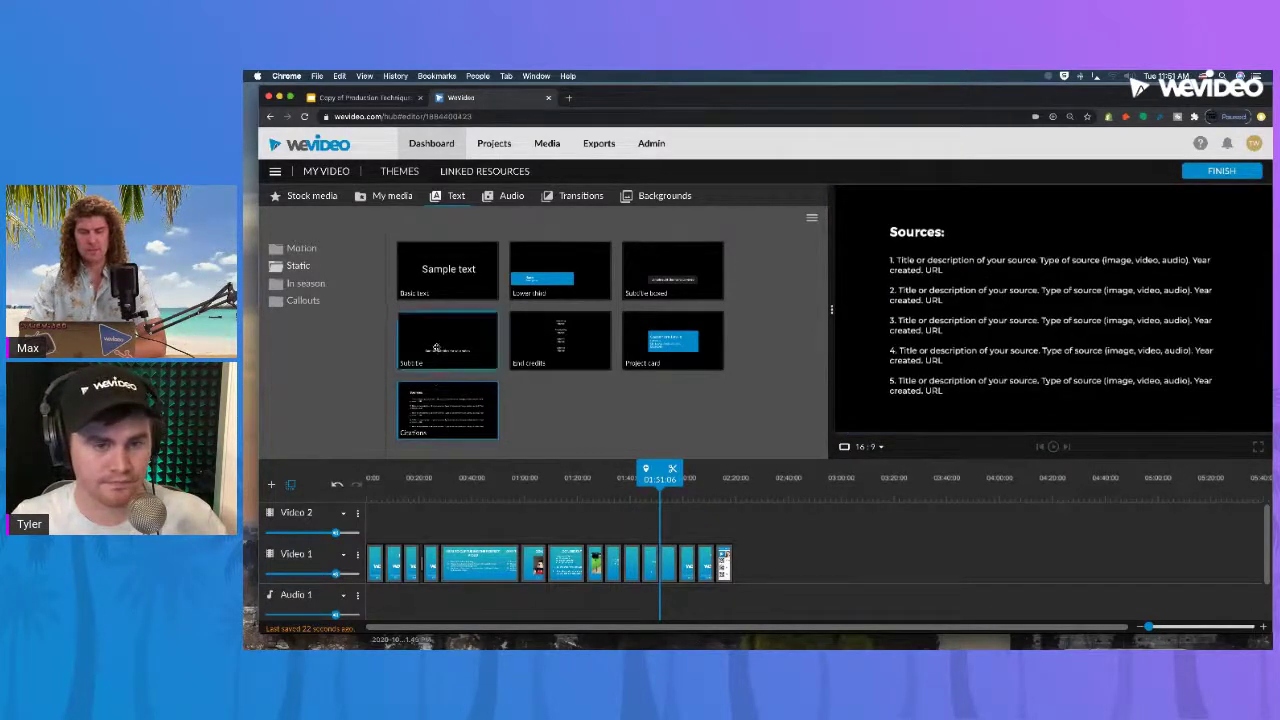
{"action": "left_click", "coordinate": [456, 290]}
{"action": "left_click", "coordinate": [592, 341]}
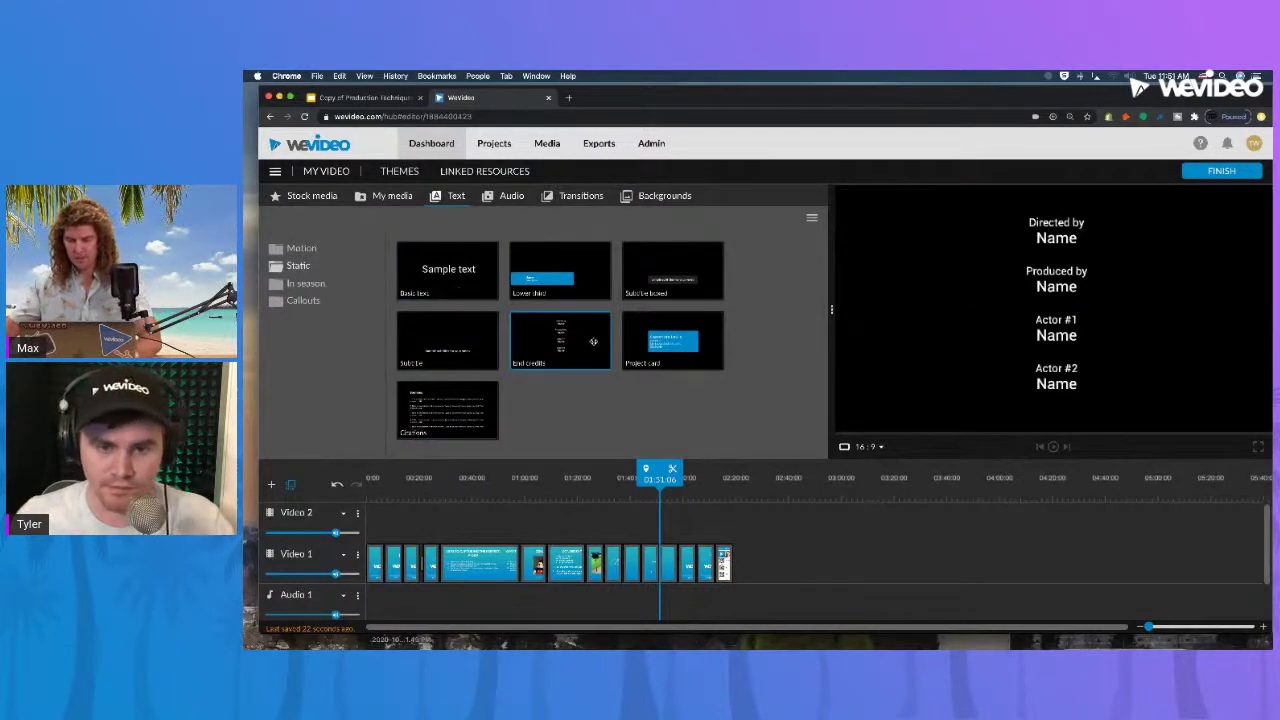
{"action": "left_click_drag", "start_coordinate": [559, 343], "coordinate": [740, 562]}
{"action": "left_click_drag", "start_coordinate": [737, 495], "coordinate": [739, 482]}
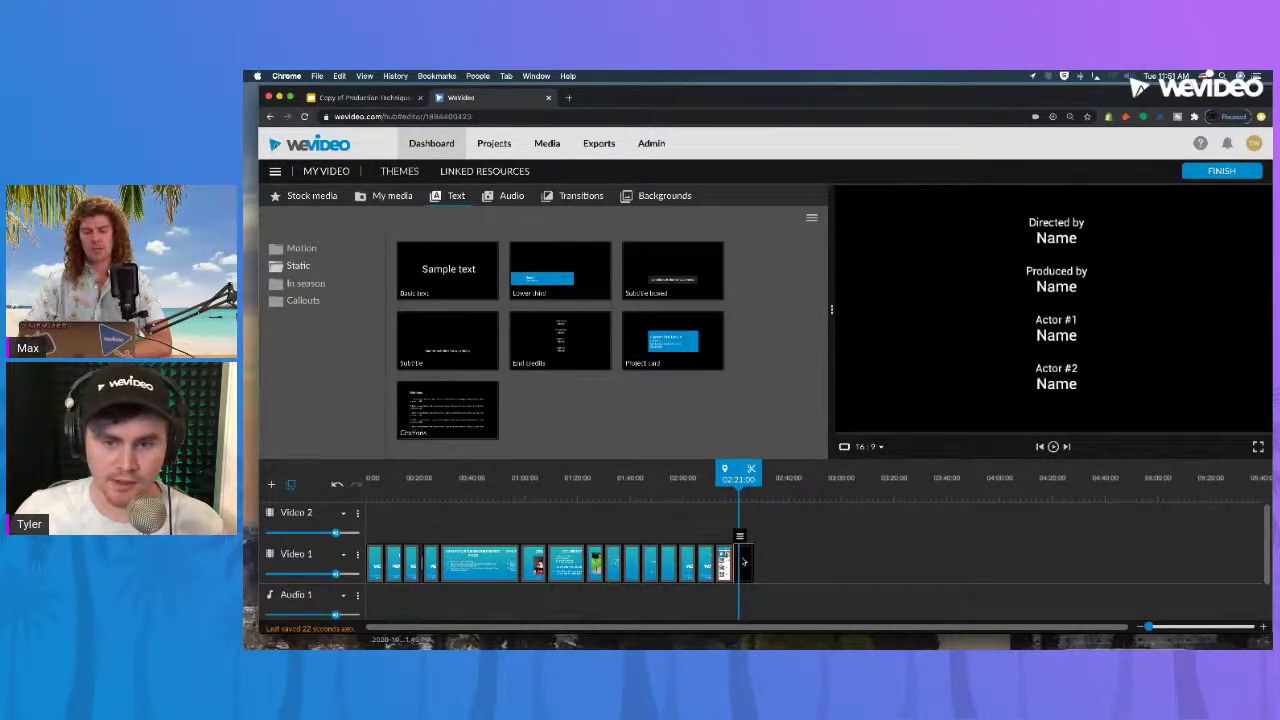
Insert blank lines between the Actor #1 and Actor #2 entries in the text of the End credits clip
{"action": "double_click", "coordinate": [743, 562]}
{"action": "scroll", "coordinate": [440, 329], "scroll_direction": "down", "scroll_amount": 1}
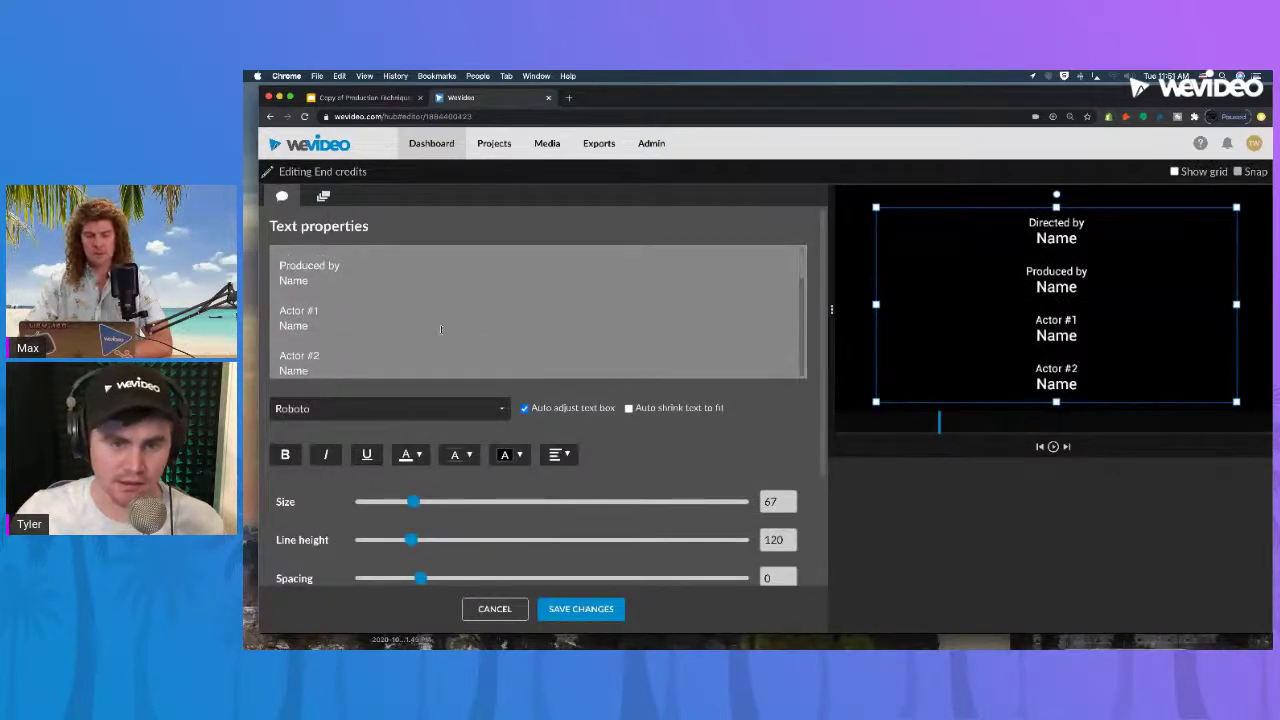
{"action": "left_click", "coordinate": [399, 343]}
{"action": "key", "text": "Return"}
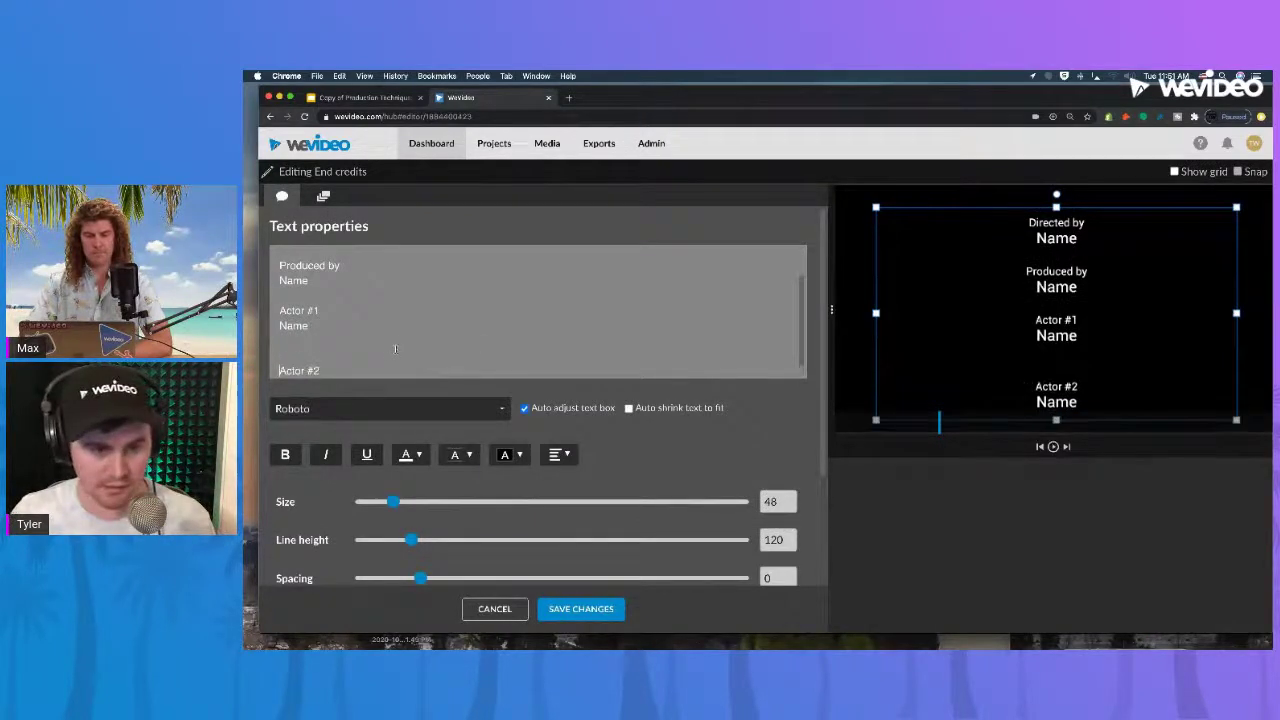
{"action": "left_click", "coordinate": [370, 329]}
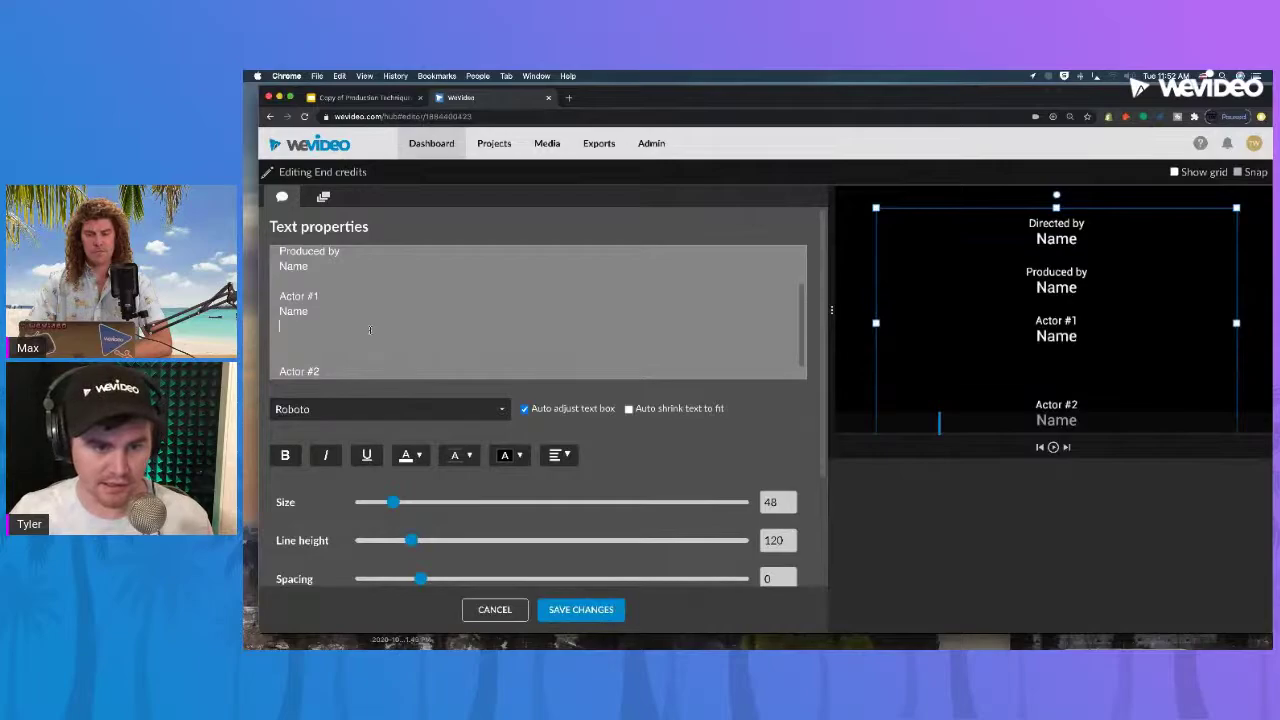